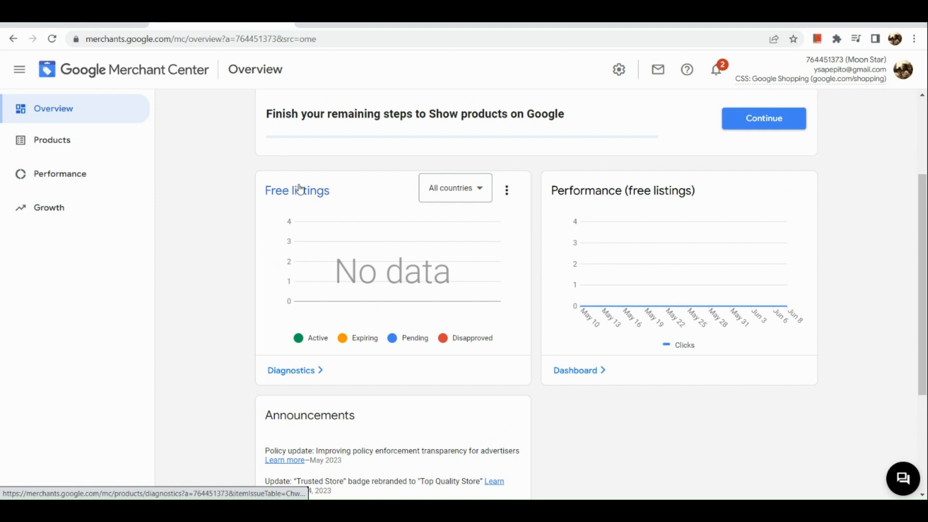
Switch to the Shopify website, log in and open the MoonStar store's admin
scroll(252, 171, up, 1)
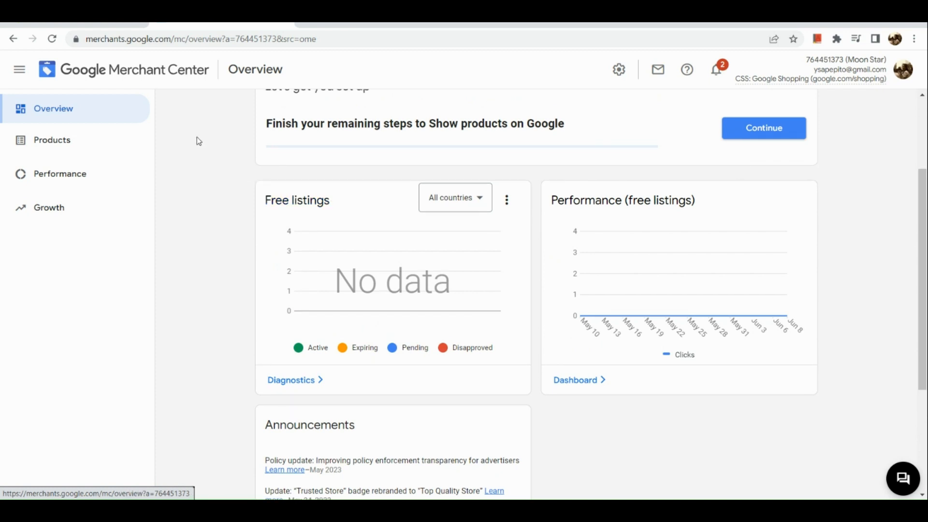
click(56, 22)
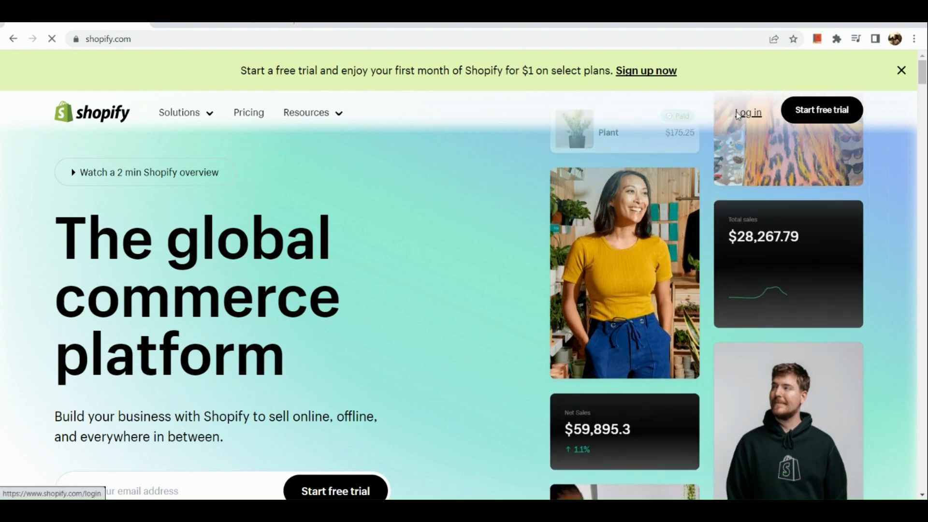
click(736, 114)
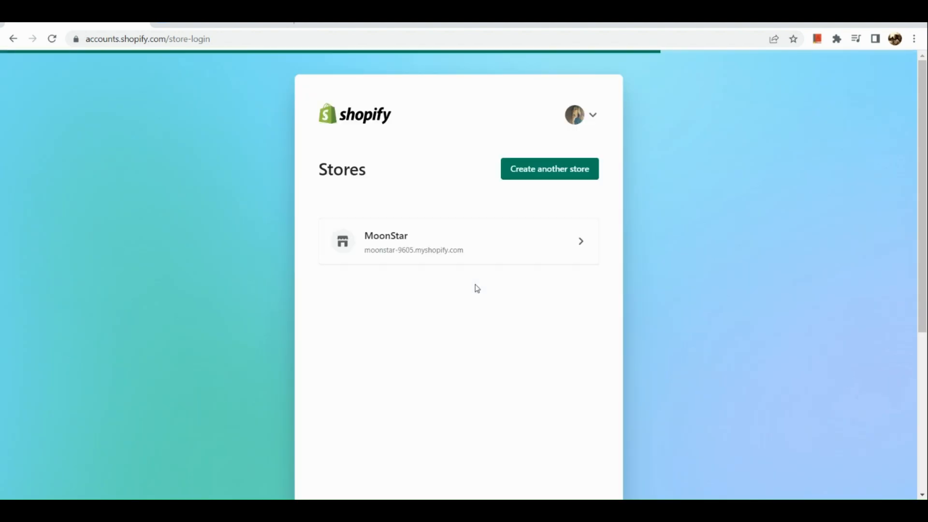
click(469, 264)
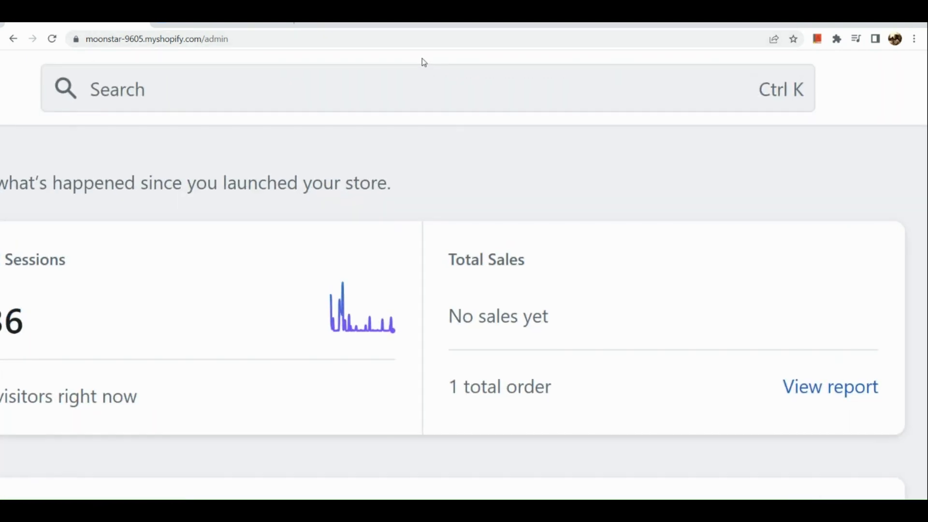
Open the recommended apps from the MoonStar store's list of apps
click(420, 103)
scroll(369, 278, down, 10)
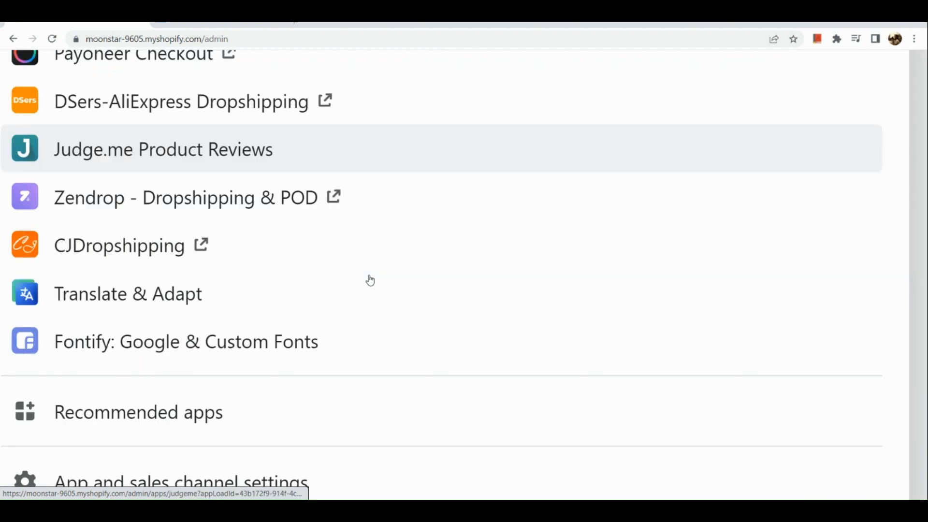
scroll(369, 278, left, 8)
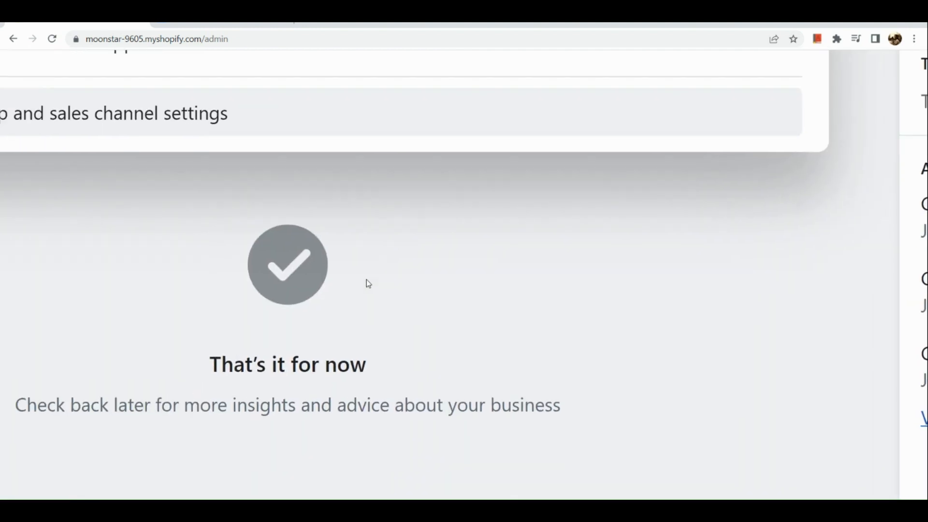
scroll(369, 278, up, 2)
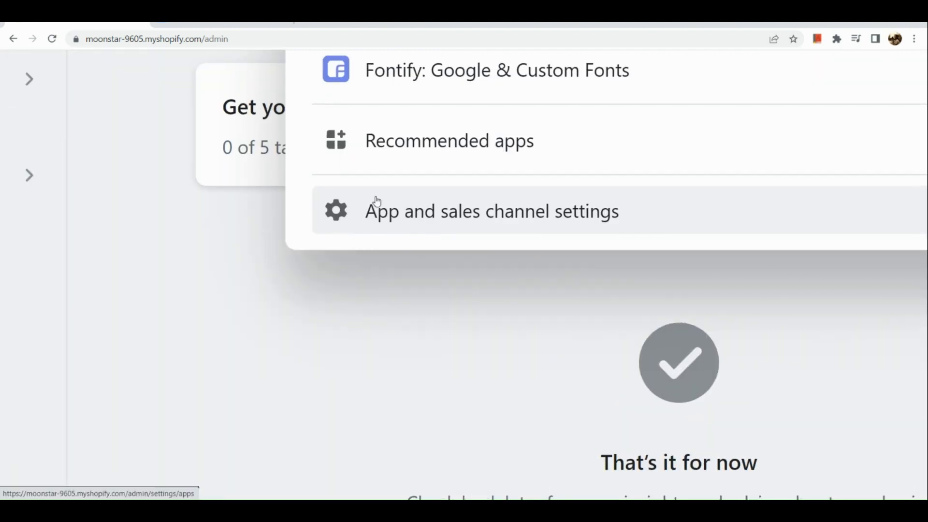
click(367, 137)
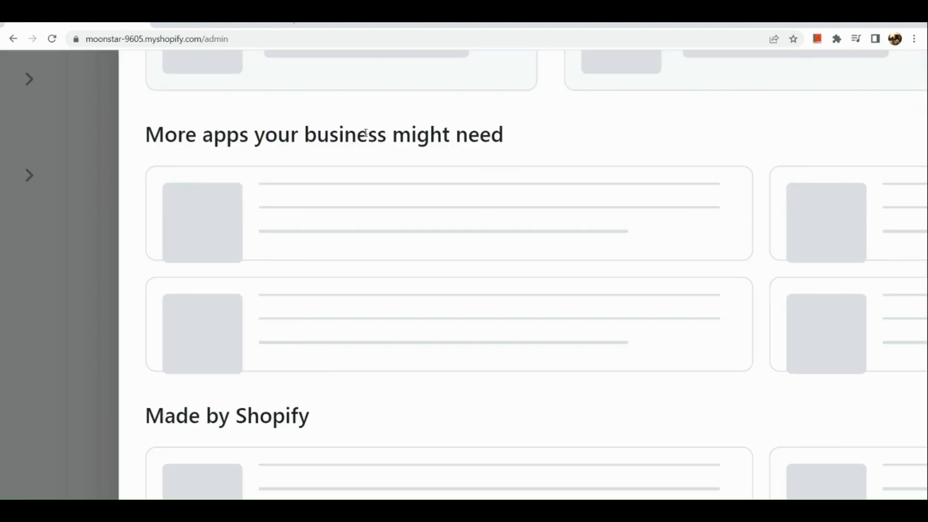
Go from the recommended apps to the Shopify App Store to find more apps
scroll(365, 132, down, 6)
scroll(423, 211, down, 2)
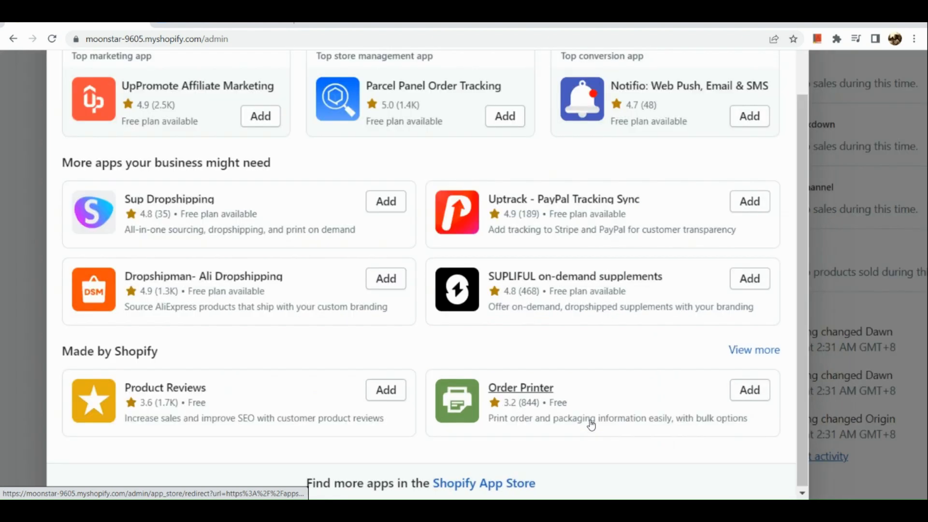
scroll(496, 392, down, 2)
scroll(495, 393, right, 1)
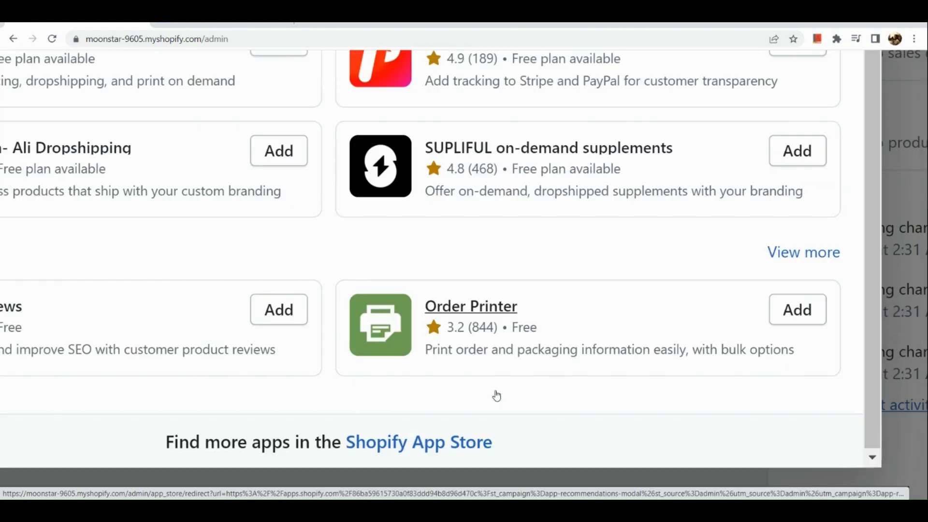
click(447, 441)
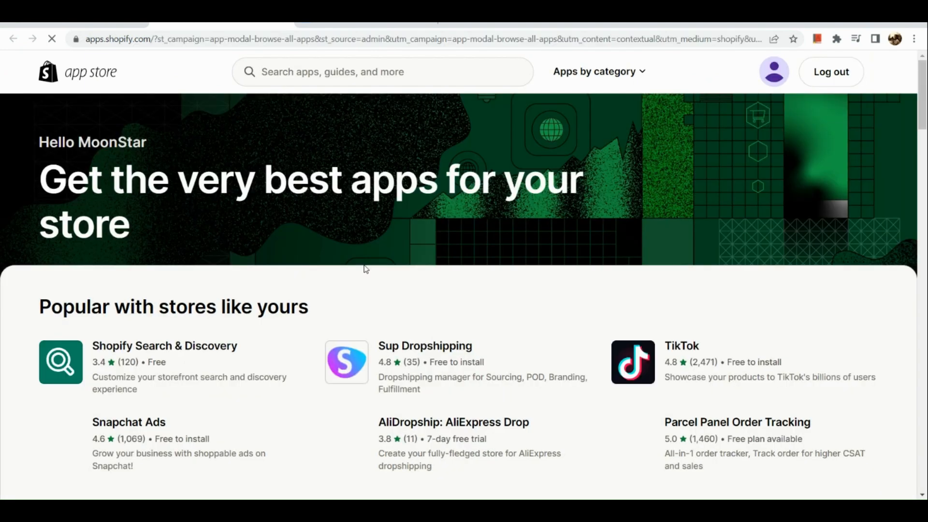
Search the app store for "flexify" and open the Flexify: Facebook Product Feed listing
scroll(300, 74, up, 3)
click(300, 74)
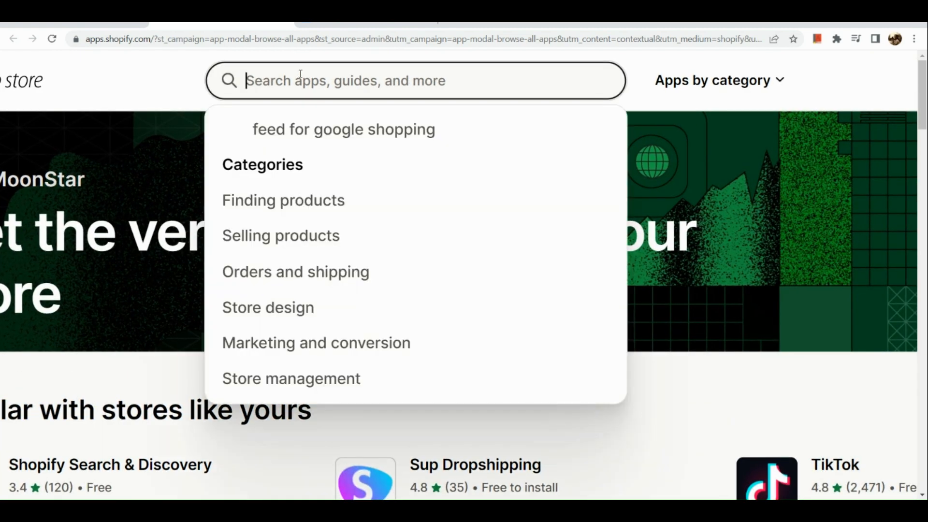
text(fl)
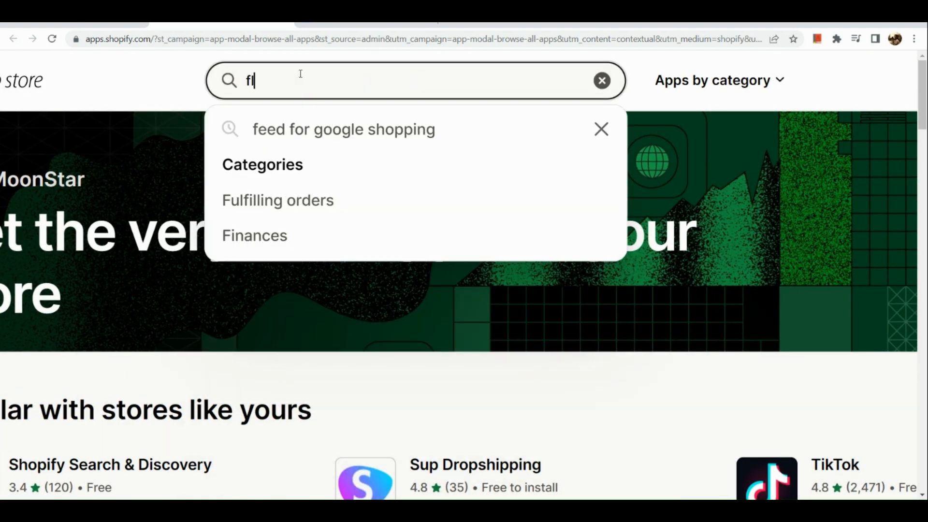
text(exofy)
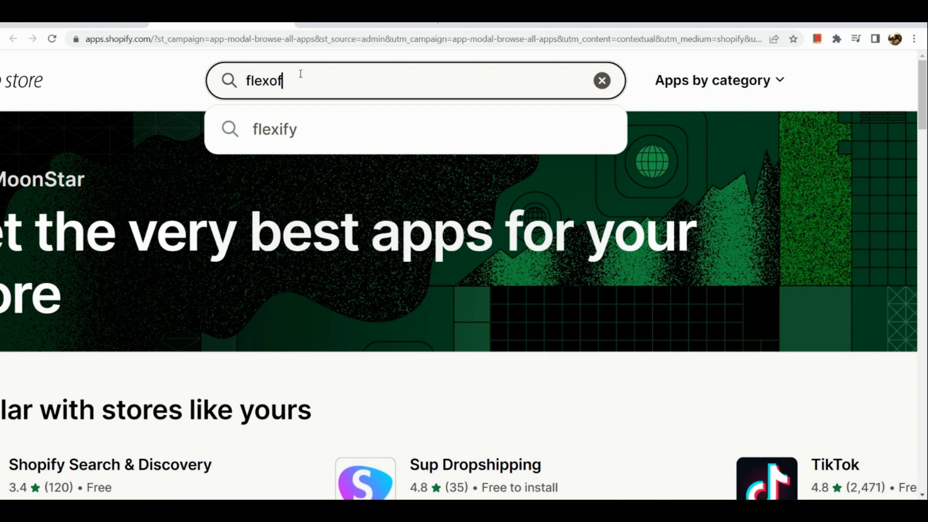
key(BackSpace)
key(BackSpace)
key(BackSpace)
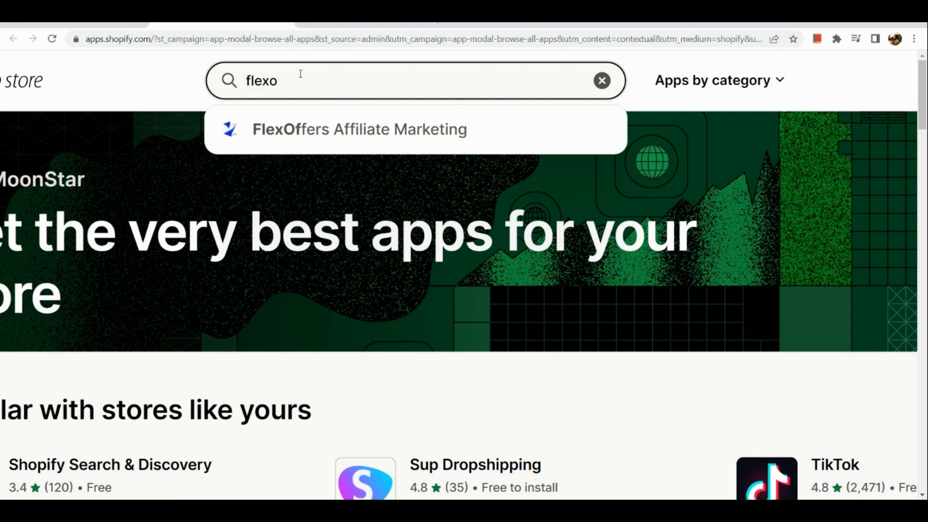
text(ify)
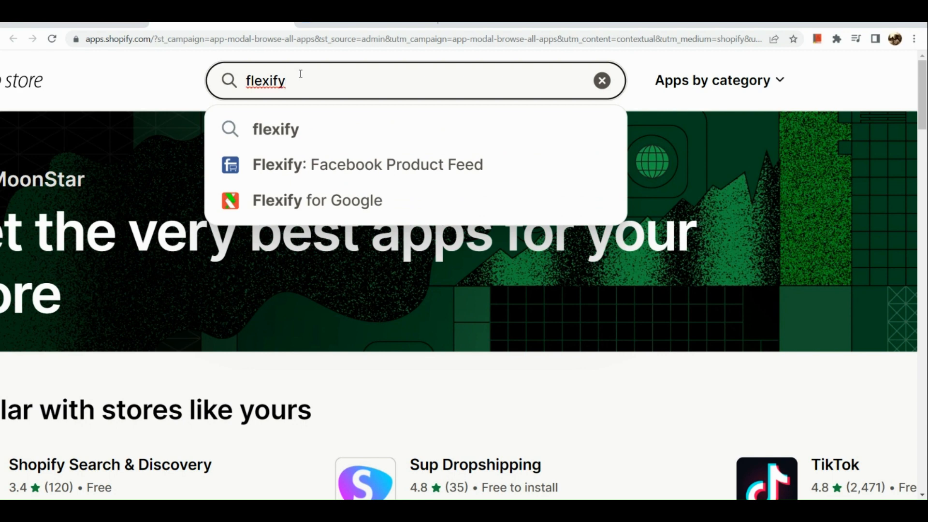
key(Down)
key(Down)
key(Return)
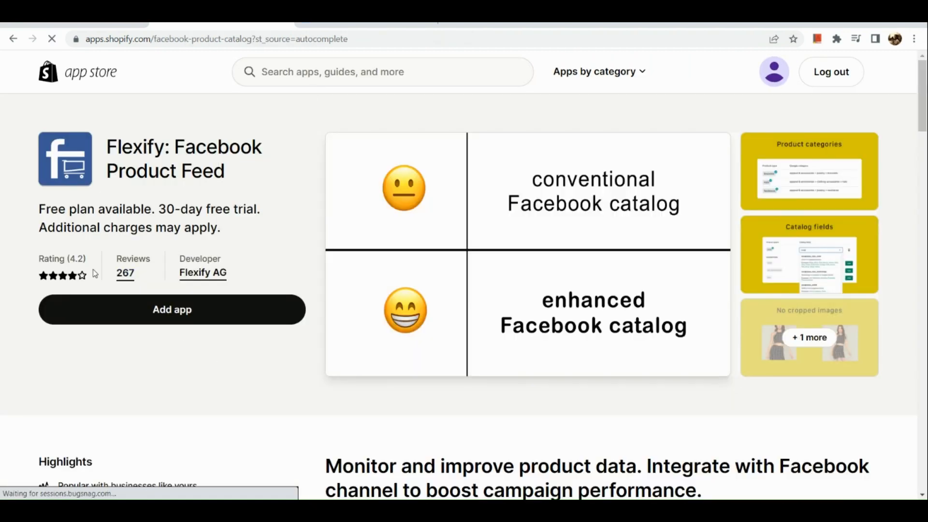
Examine the Flexify: Facebook Product Feed listing, including its pricing note, highlights, description and feature list
scroll(95, 273, up, 5)
scroll(94, 273, left, 2)
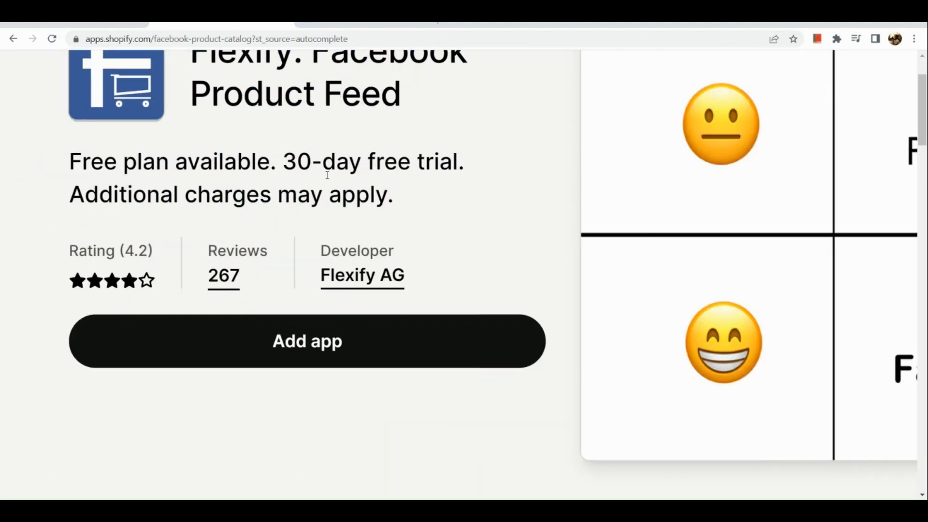
scroll(364, 191, down, 7)
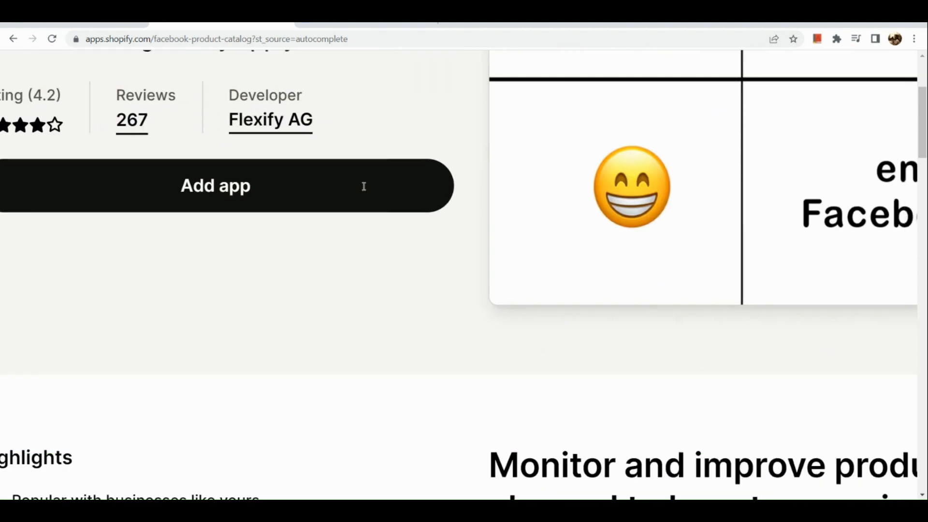
scroll(364, 192, down, 5)
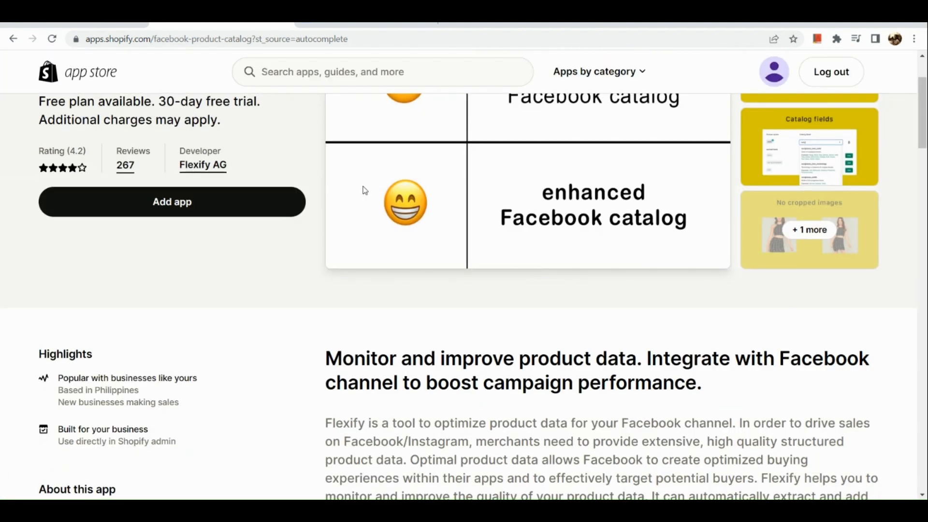
scroll(364, 191, down, 1)
scroll(364, 192, down, 1)
scroll(364, 191, down, 1)
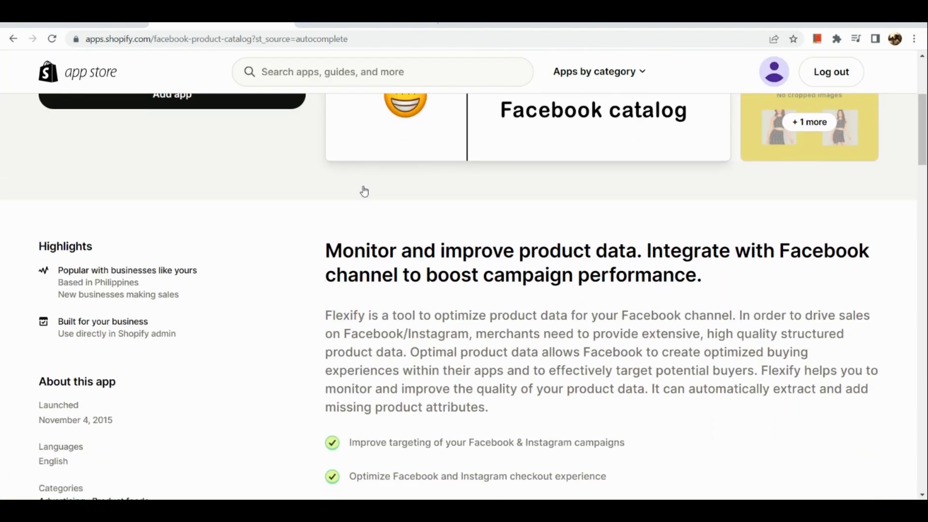
scroll(365, 190, down, 1)
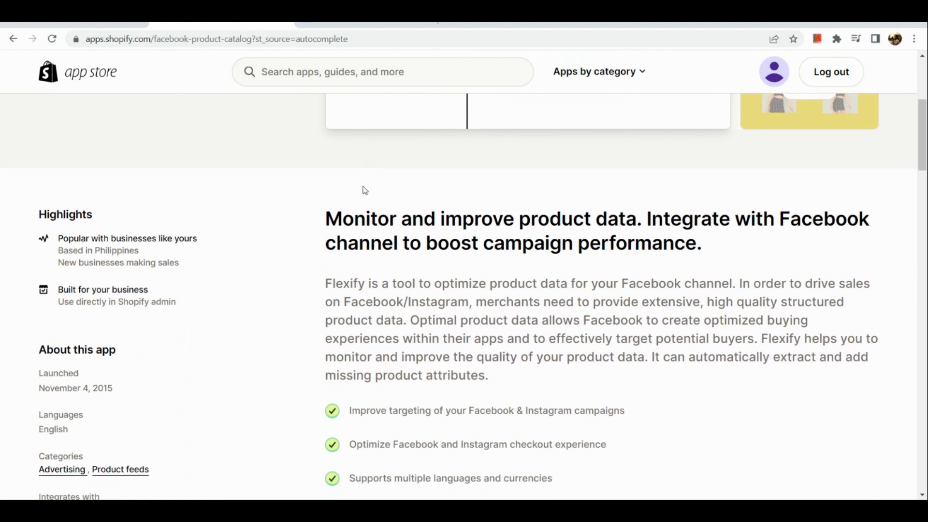
scroll(364, 187, down, 1)
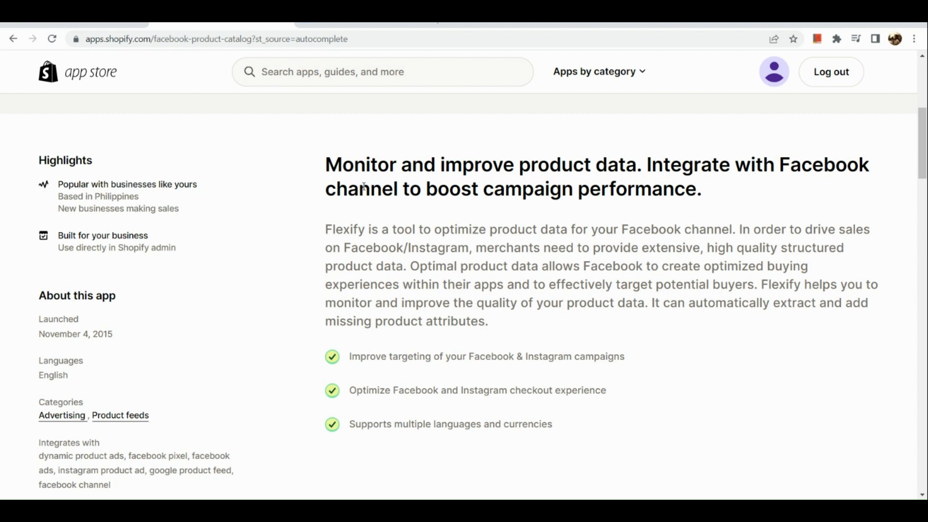
scroll(363, 188, down, 1)
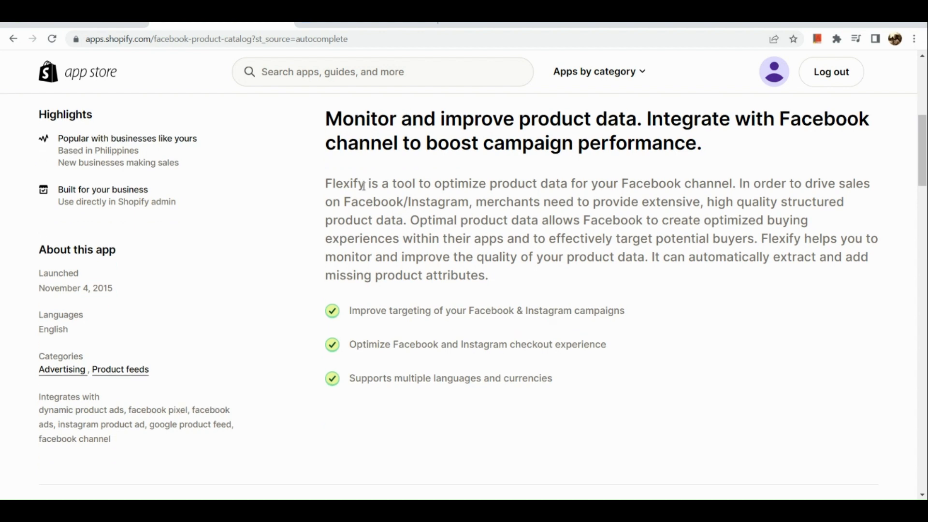
scroll(363, 186, down, 1)
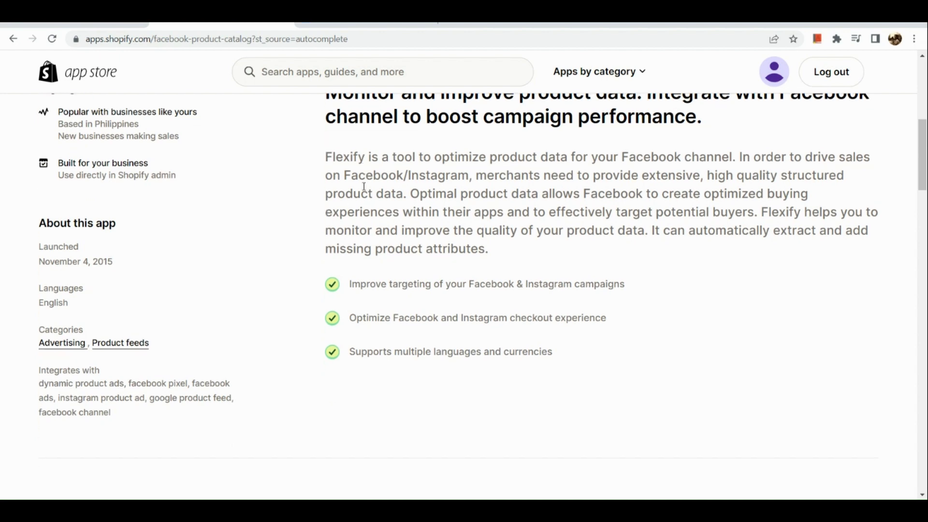
scroll(364, 187, up, 8)
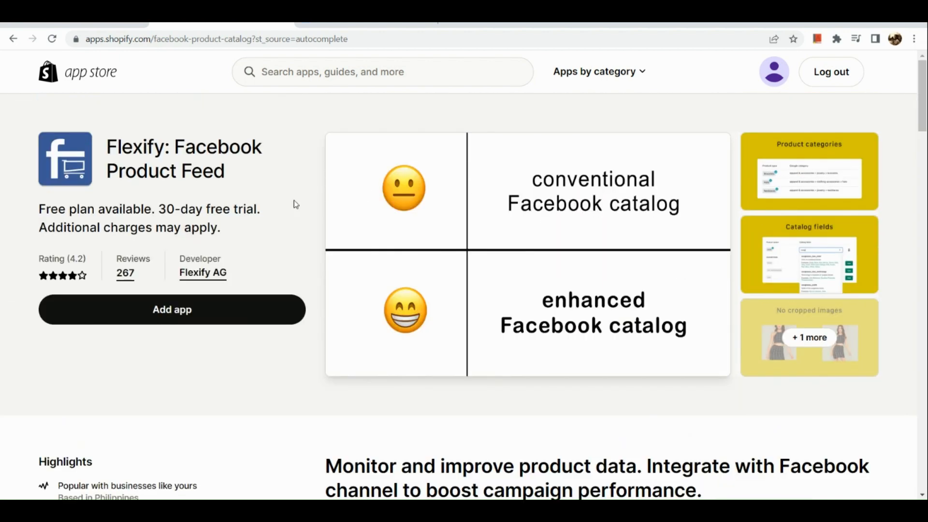
Add Flexify: Facebook Product Feed to the MoonStar store and approve its installation
scroll(226, 340, up, 4)
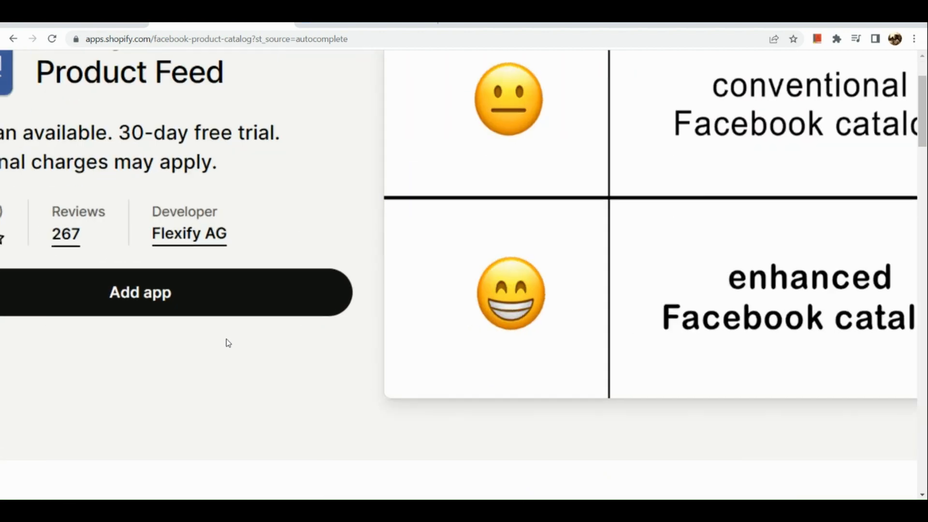
scroll(185, 315, left, 1)
click(183, 315)
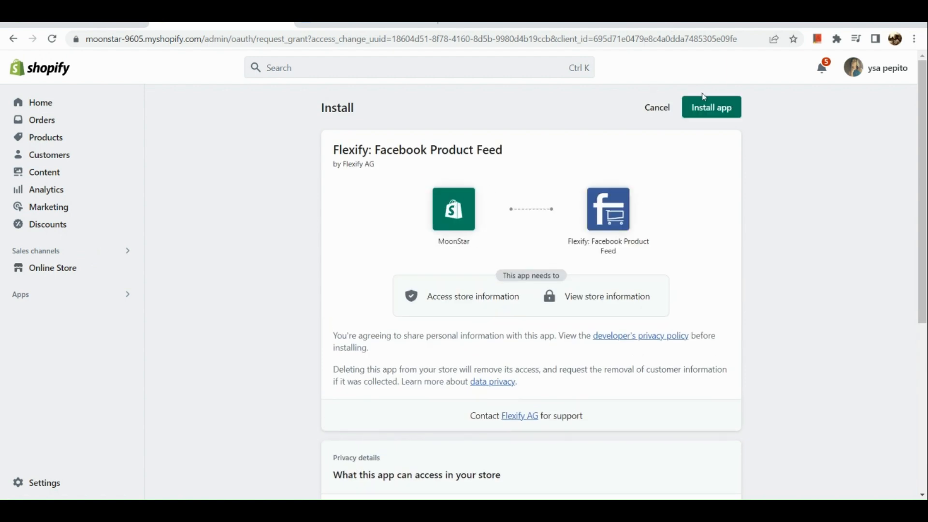
click(721, 109)
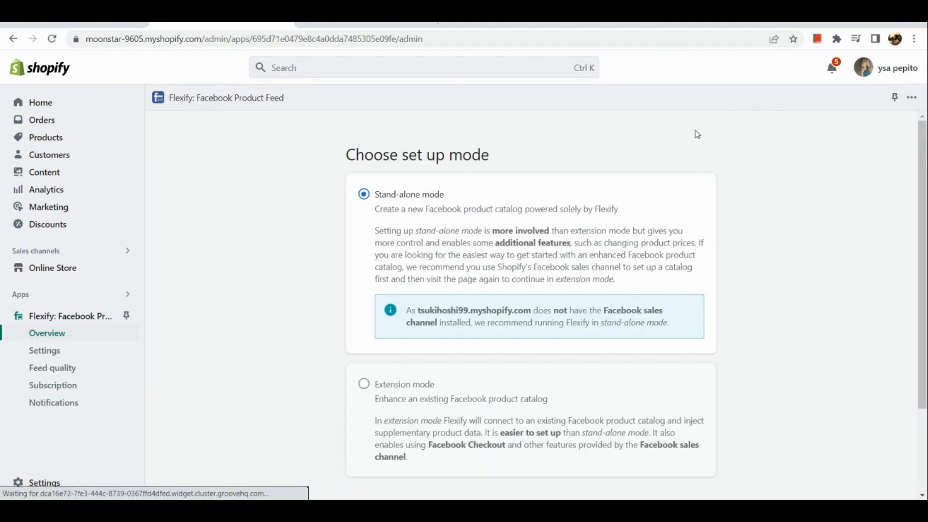
Review the set up modes and start the Flexify set up in Stand-alone mode
scroll(586, 261, down, 1)
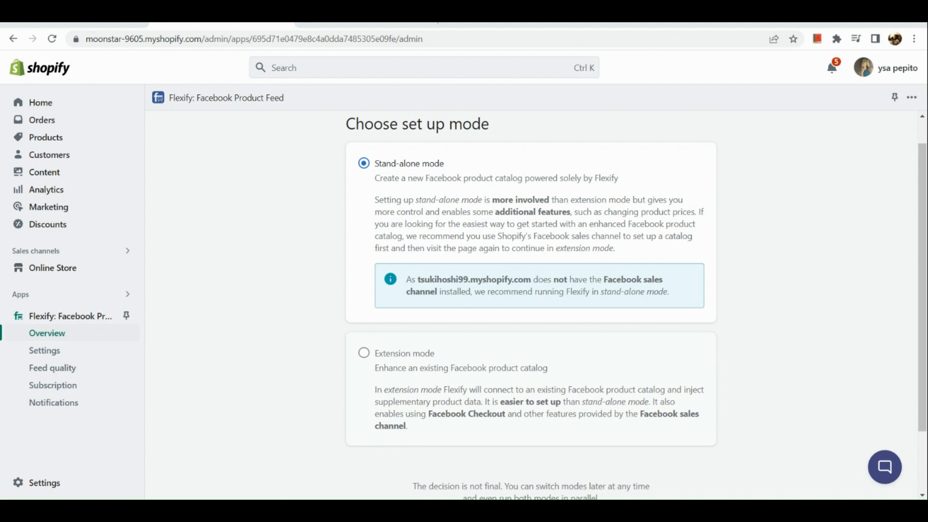
scroll(442, 293, down, 2)
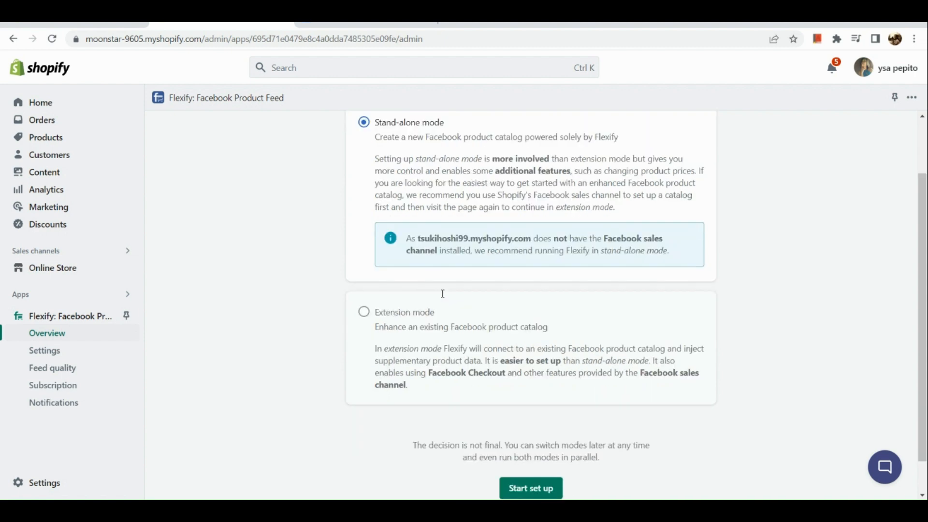
scroll(443, 293, down, 1)
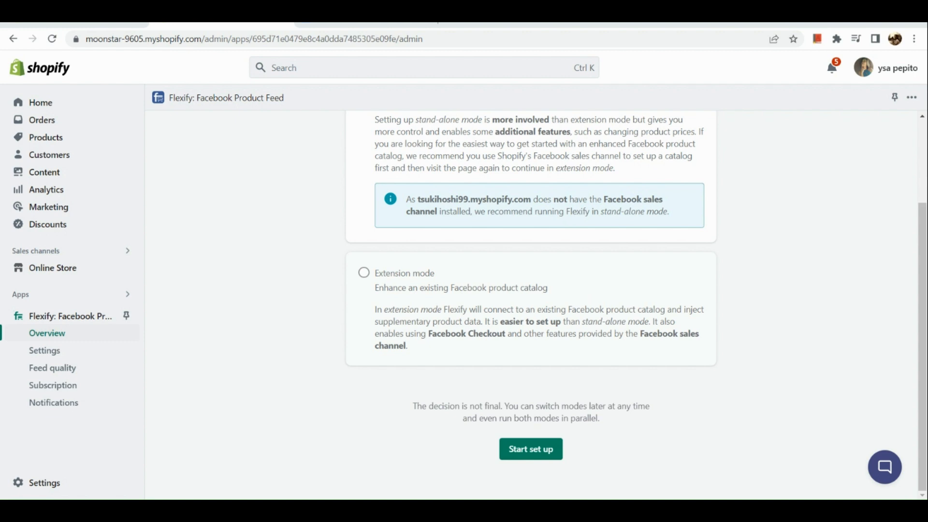
click(556, 454)
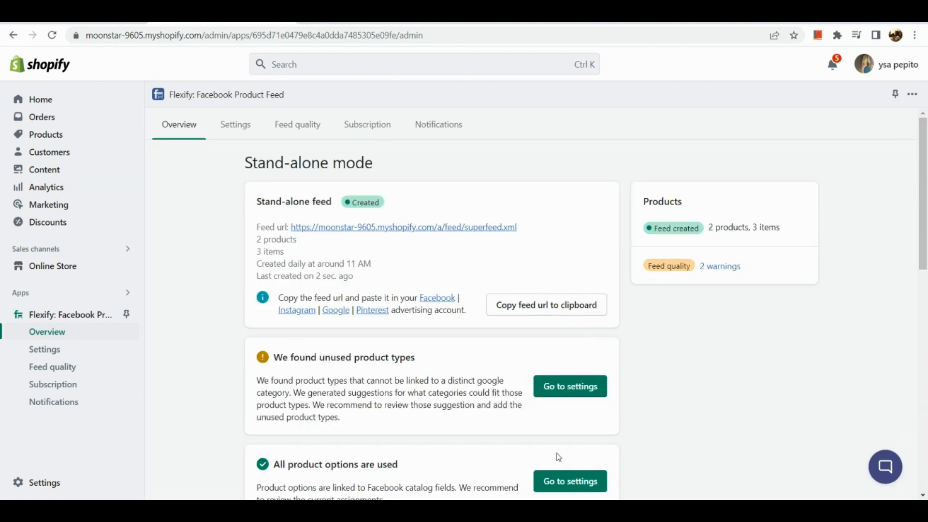
Review the unused product type suggestions and add "digital link" with its suggested Google category for chain connectors & links
scroll(504, 447, down, 2)
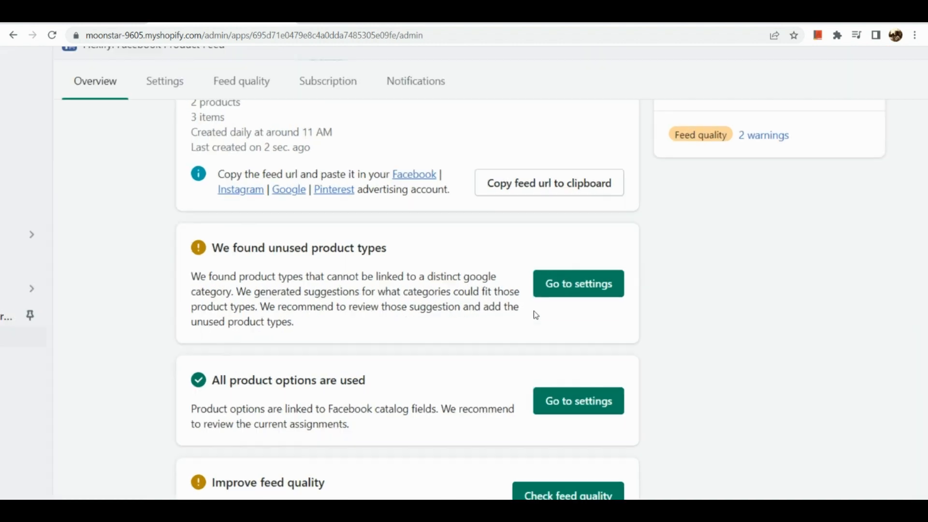
click(557, 295)
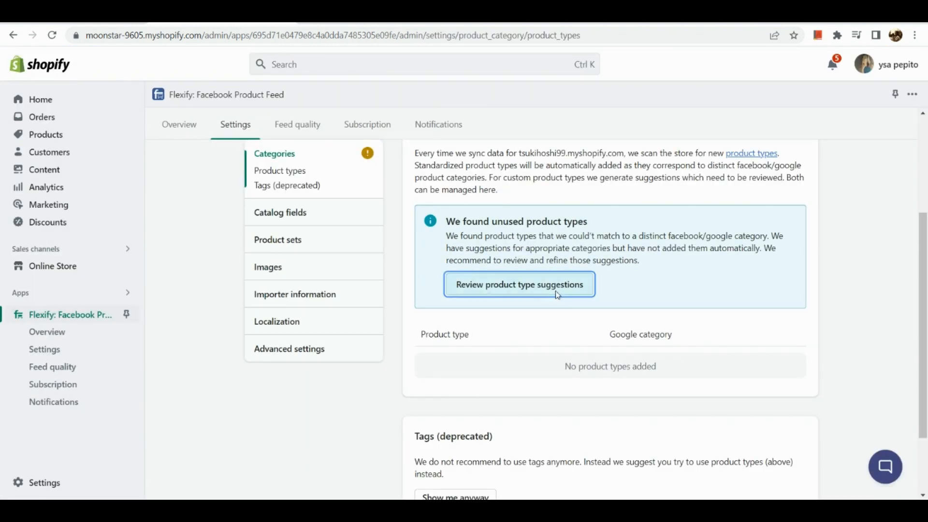
click(557, 273)
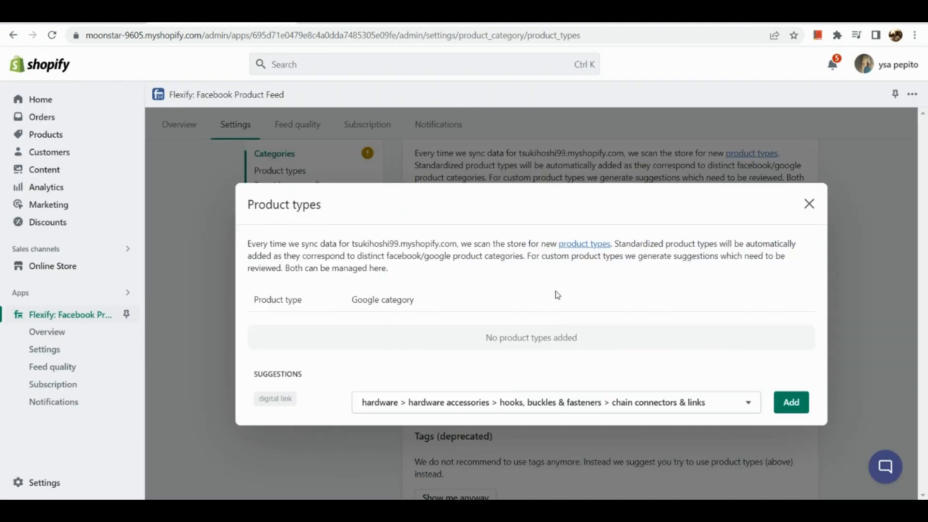
click(799, 403)
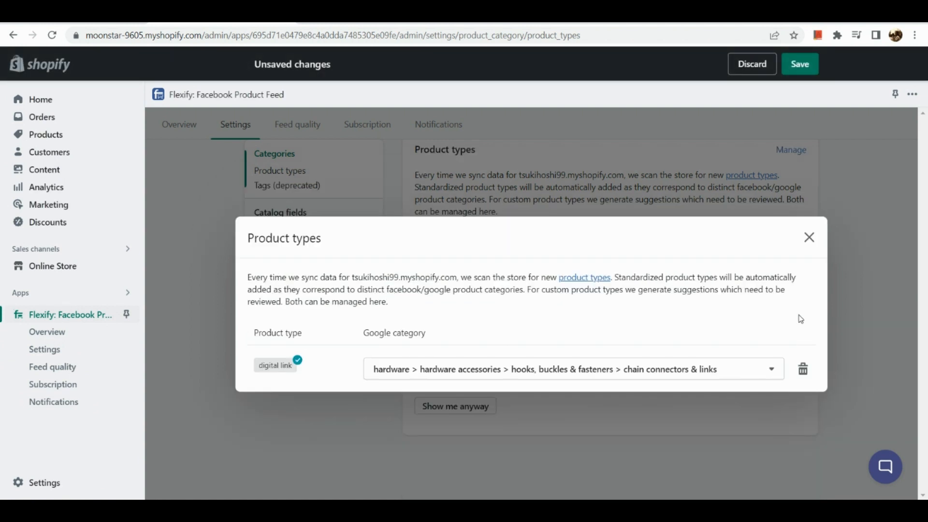
click(809, 237)
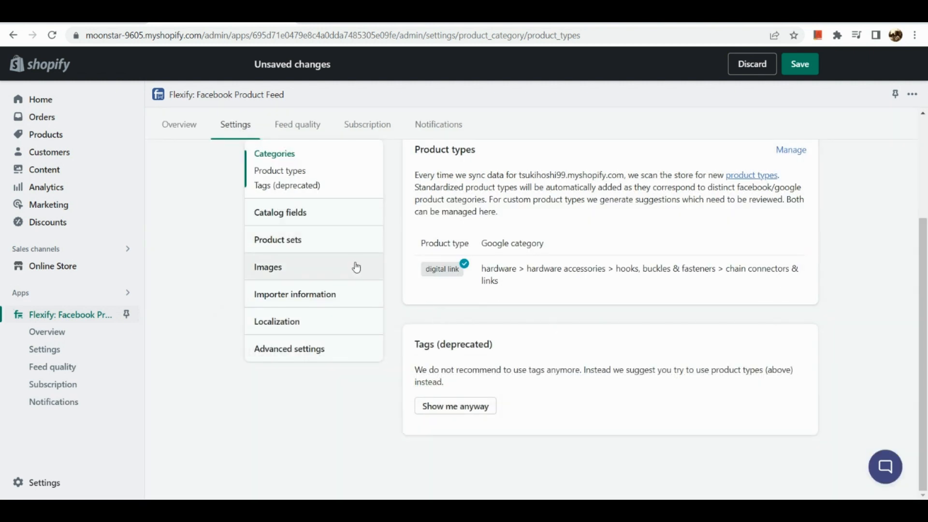
scroll(355, 266, up, 2)
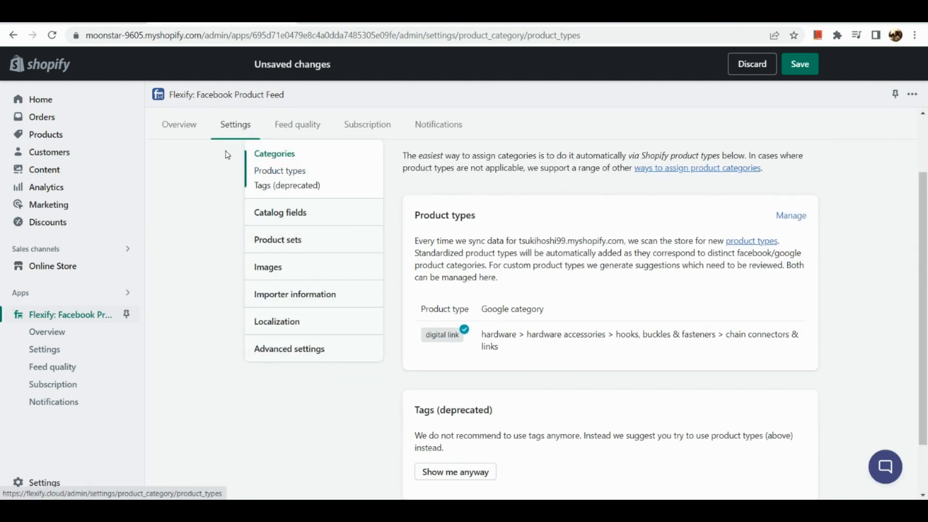
click(179, 126)
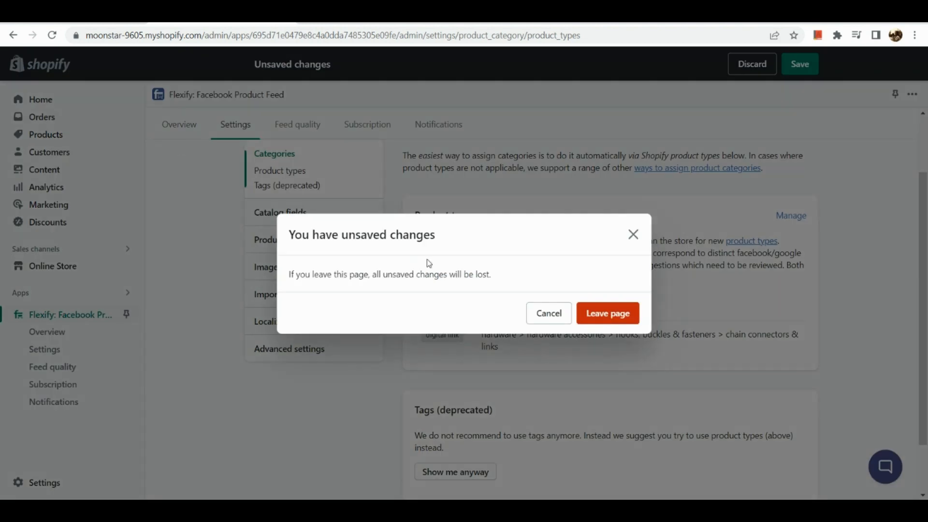
click(633, 235)
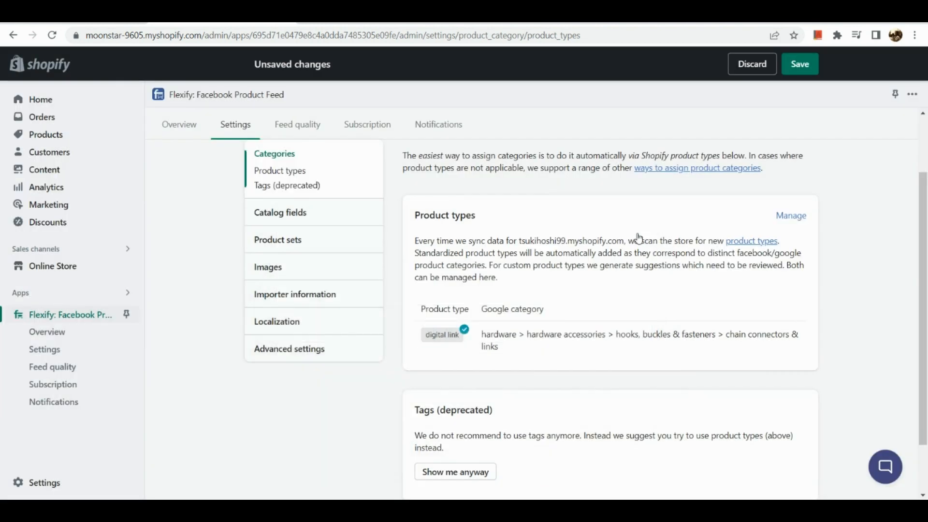
scroll(635, 241, down, 2)
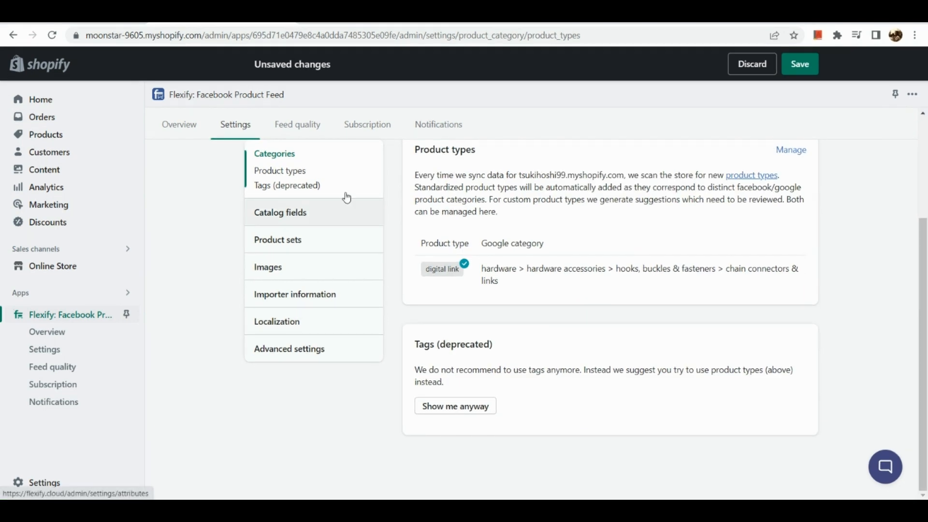
click(223, 131)
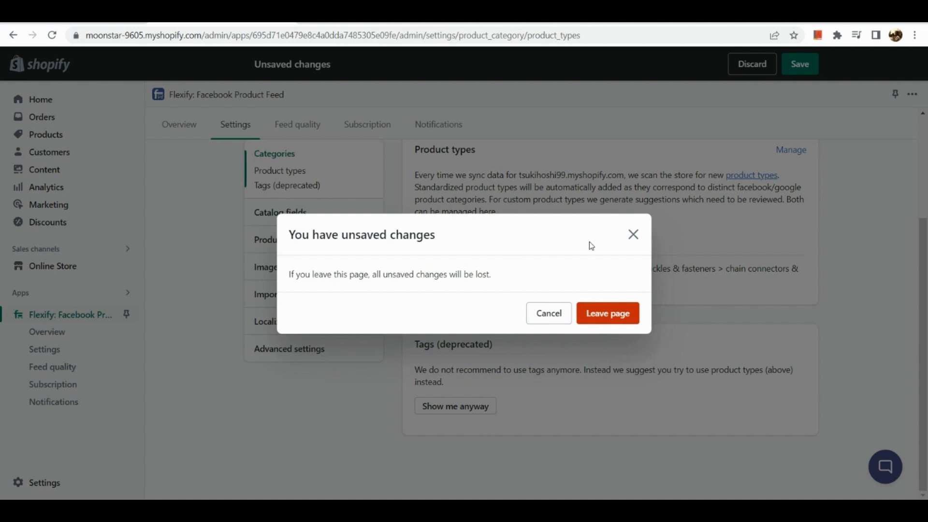
click(633, 235)
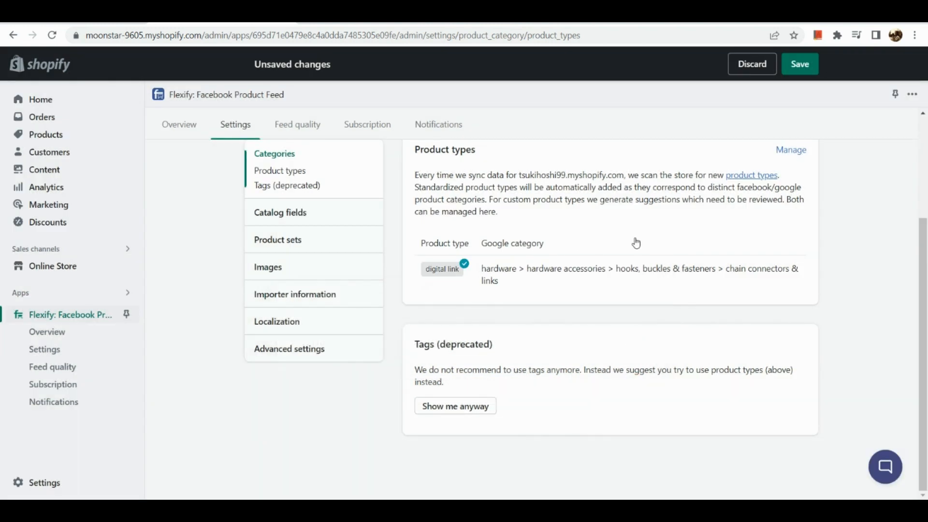
Examine the Catalog fields, Product sets, Images, Importer information and Localization settings of the feed
click(359, 220)
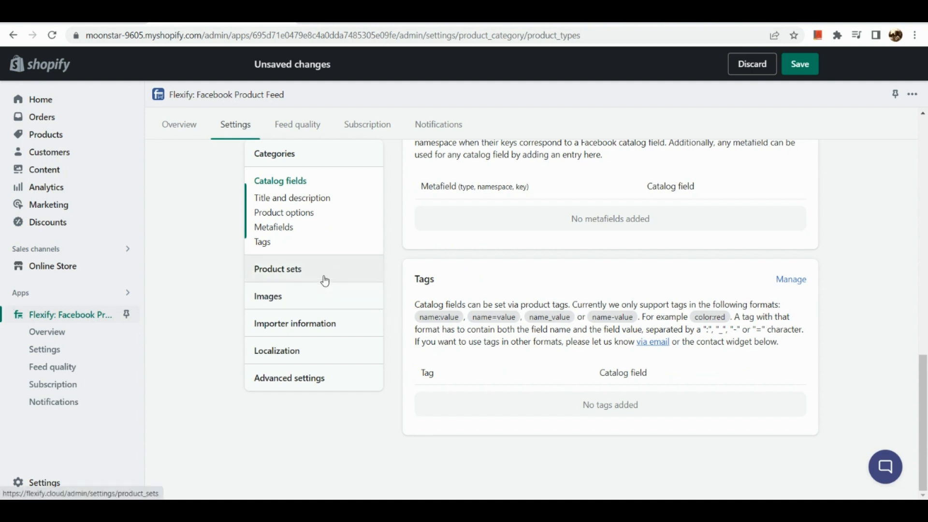
click(324, 275)
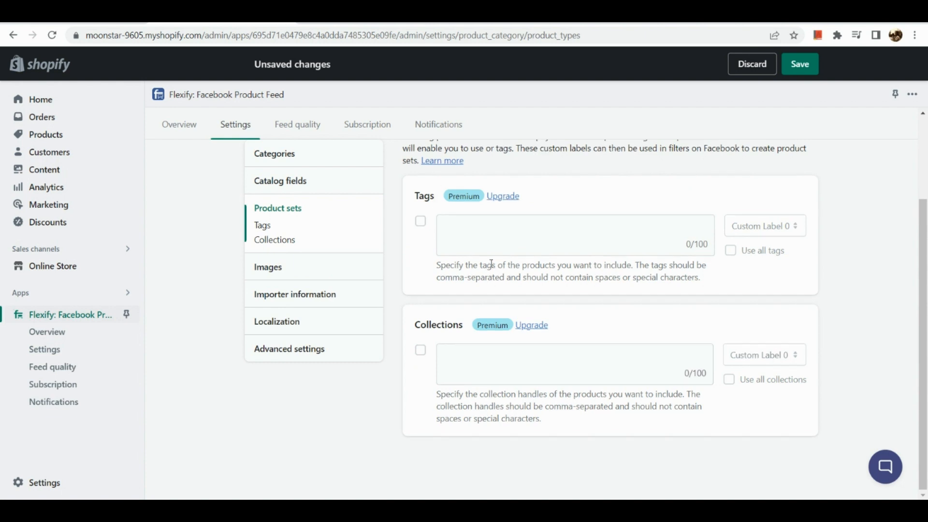
scroll(491, 263, up, 2)
scroll(491, 263, up, 1)
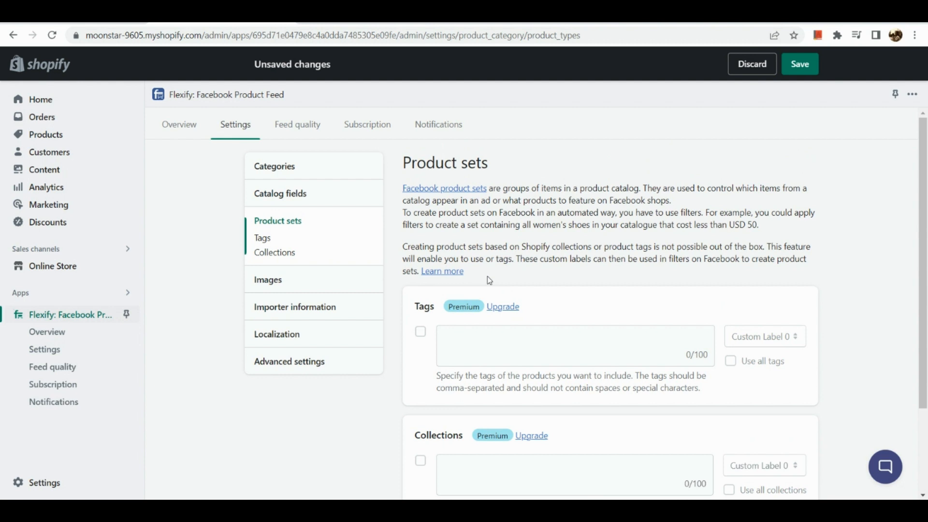
click(328, 289)
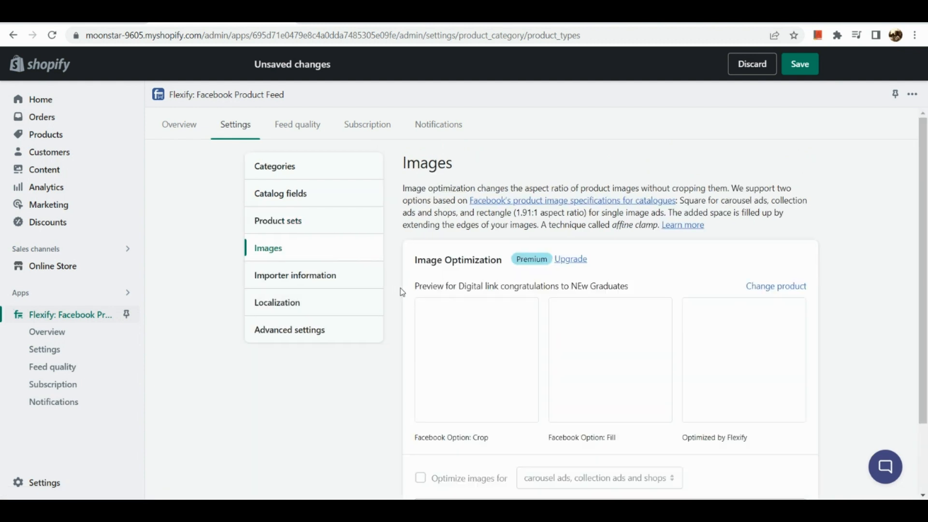
scroll(463, 323, down, 2)
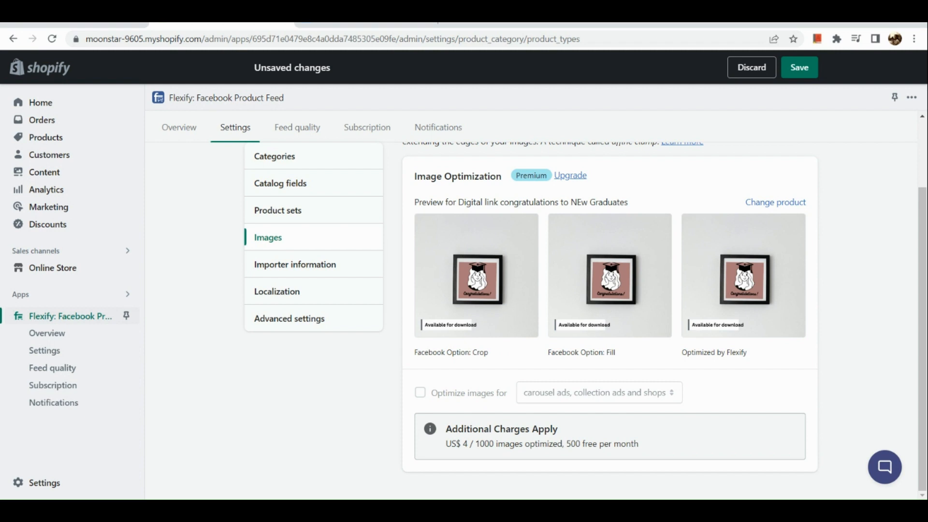
click(376, 253)
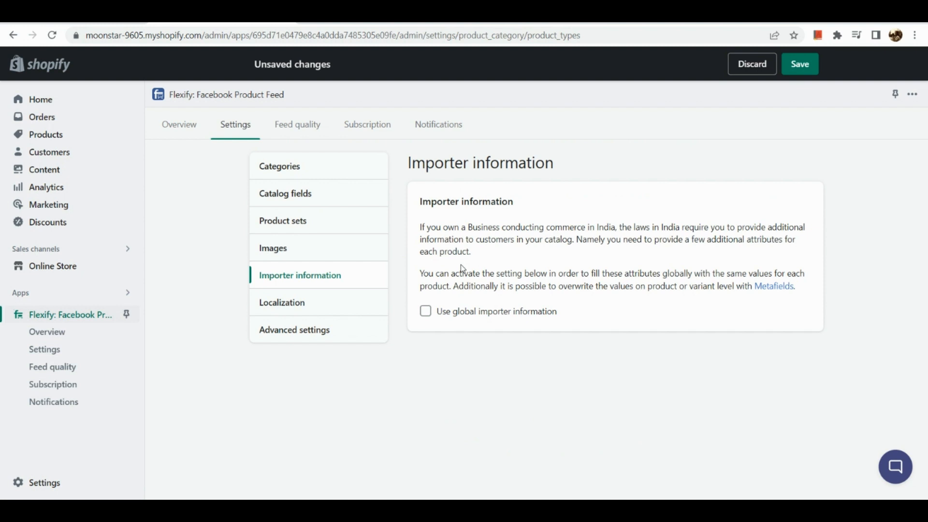
click(338, 307)
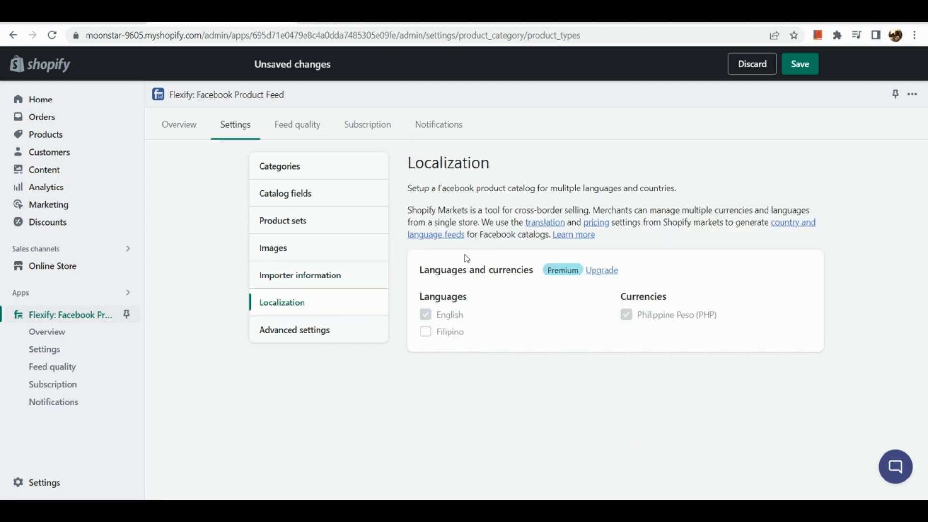
In the advanced settings for Stand-alone mode, enable setting sale prices using the Shopify compare-at prices
click(361, 332)
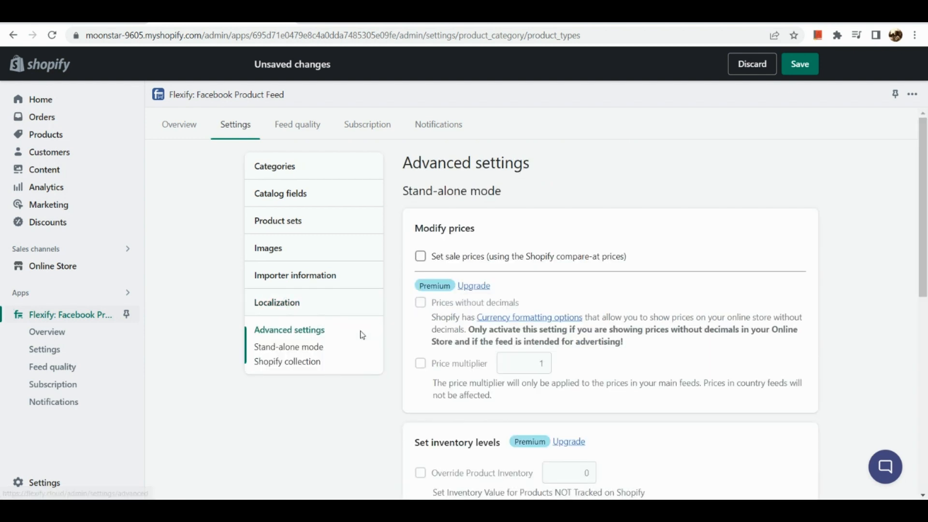
scroll(469, 348, down, 4)
scroll(457, 261, up, 4)
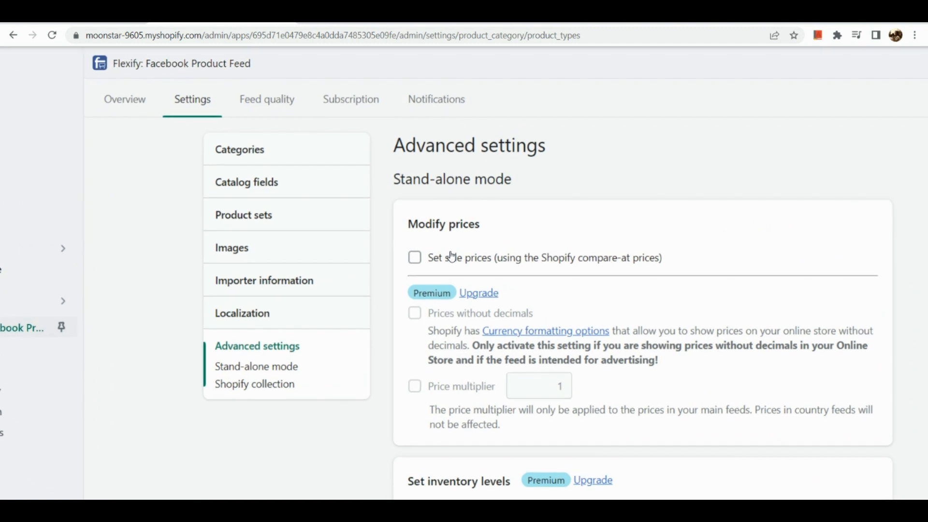
click(452, 256)
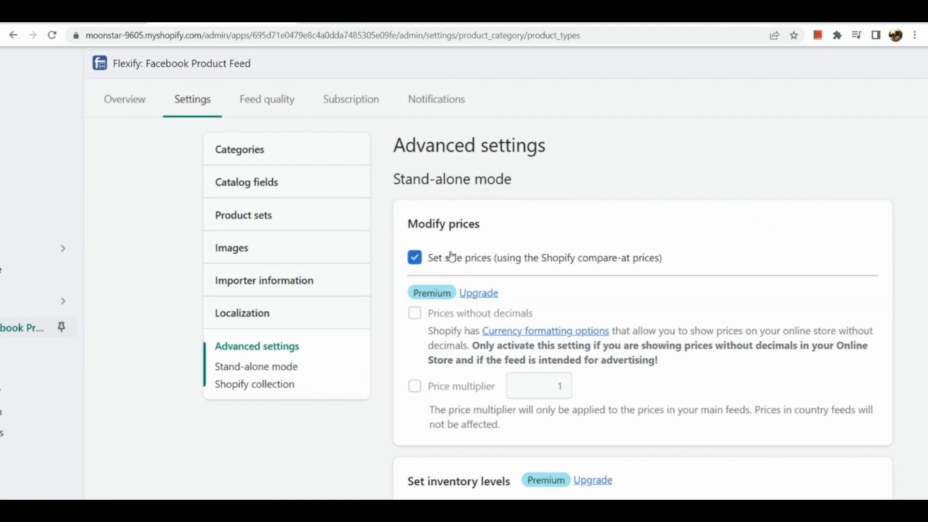
Examine the remaining advanced settings for inventory levels, variant exclusion and the Shopify collection
scroll(477, 362, down, 3)
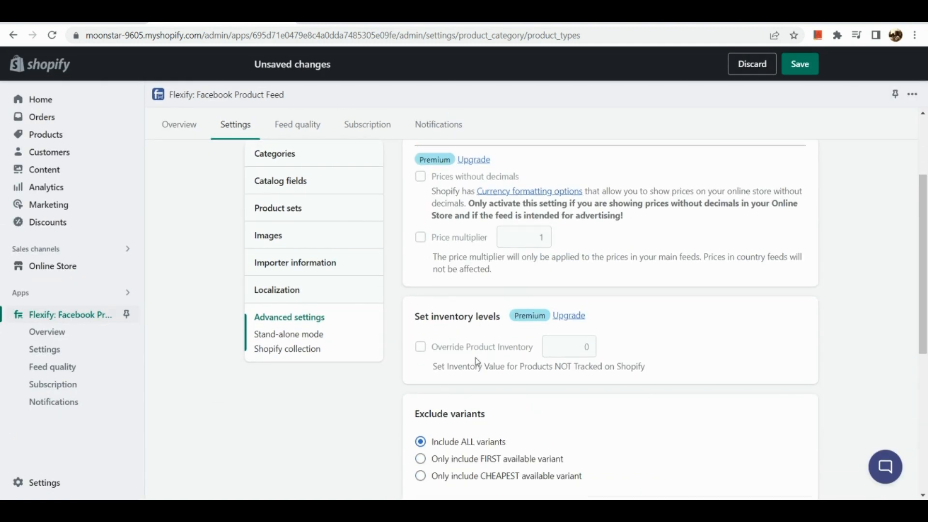
scroll(467, 244, down, 3)
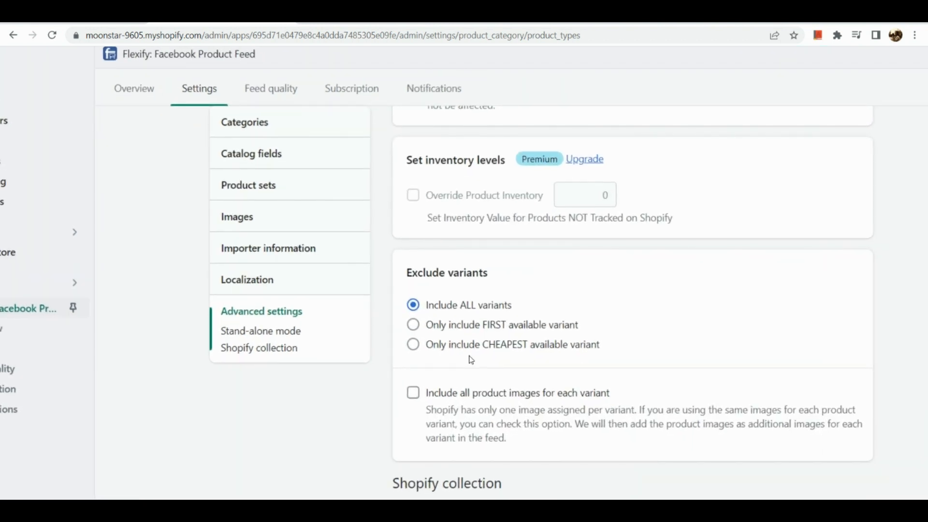
scroll(471, 360, down, 3)
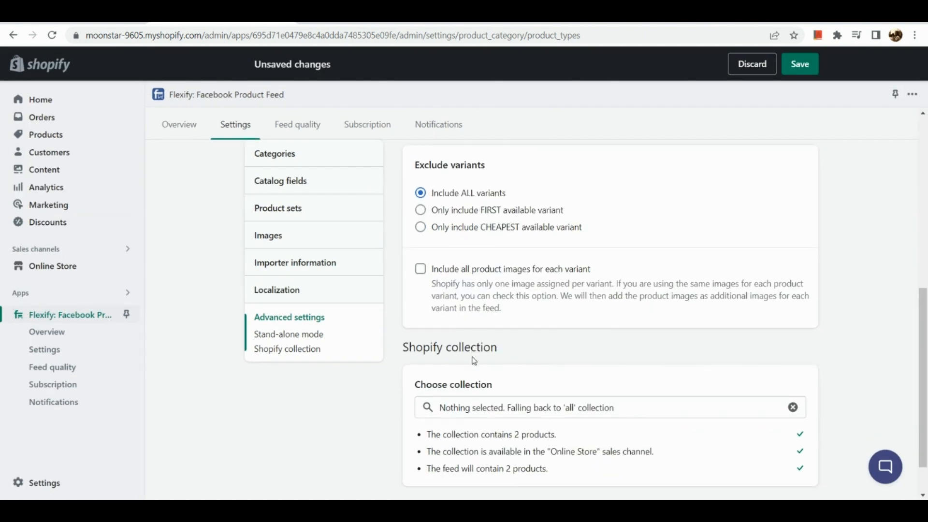
scroll(473, 360, down, 1)
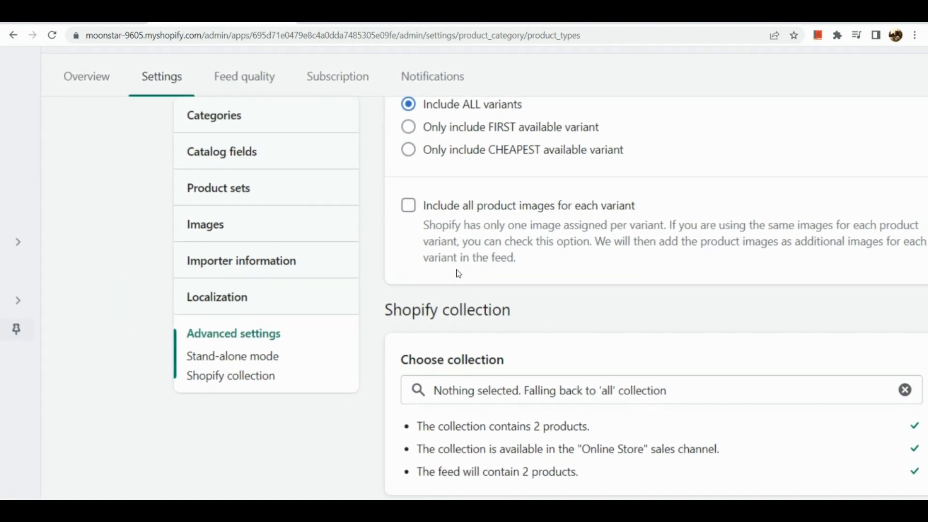
scroll(456, 268, right, 3)
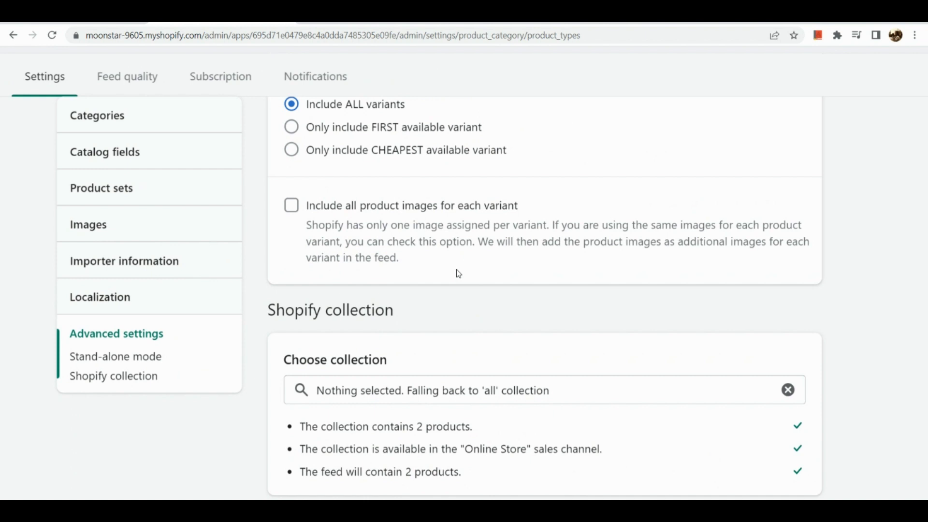
scroll(457, 268, down, 1)
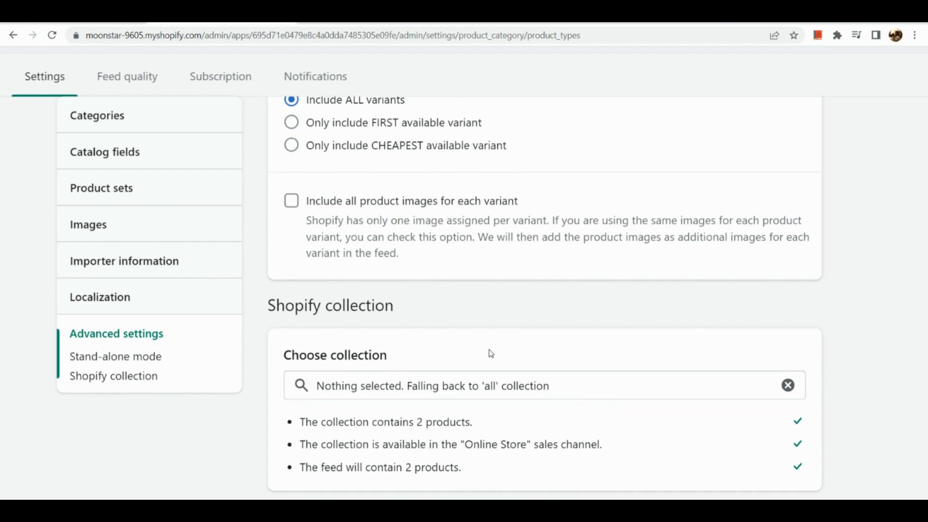
Clear the default entry in the Shopify collection chooser and search the collections for "digi"
click(486, 384)
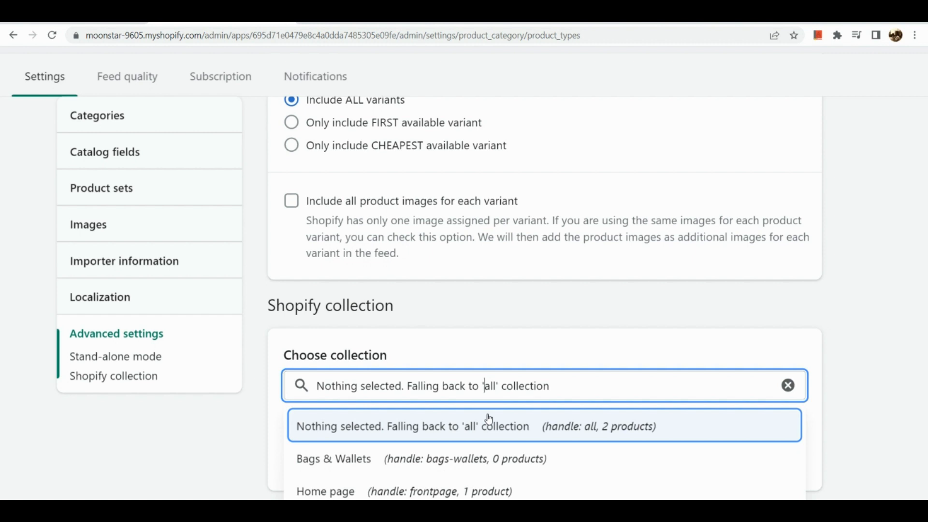
text(d)
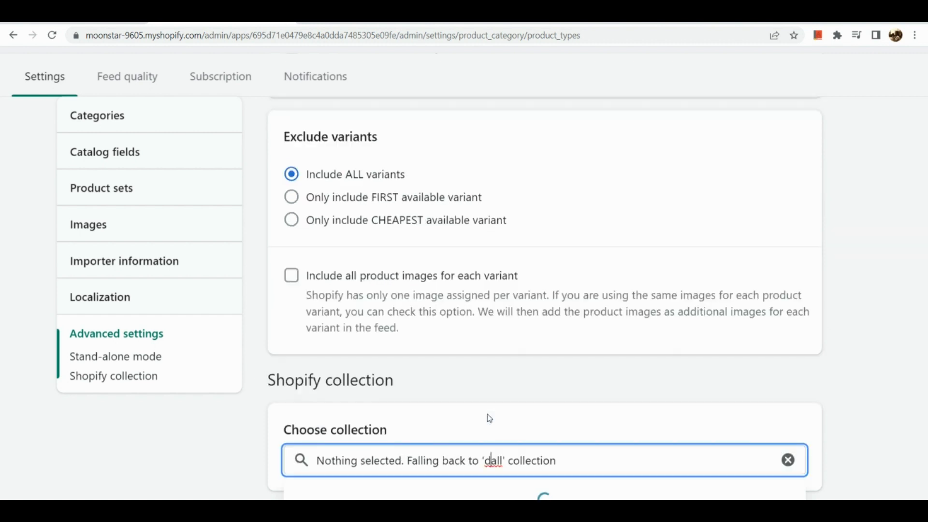
scroll(508, 426, down, 2)
click(563, 385)
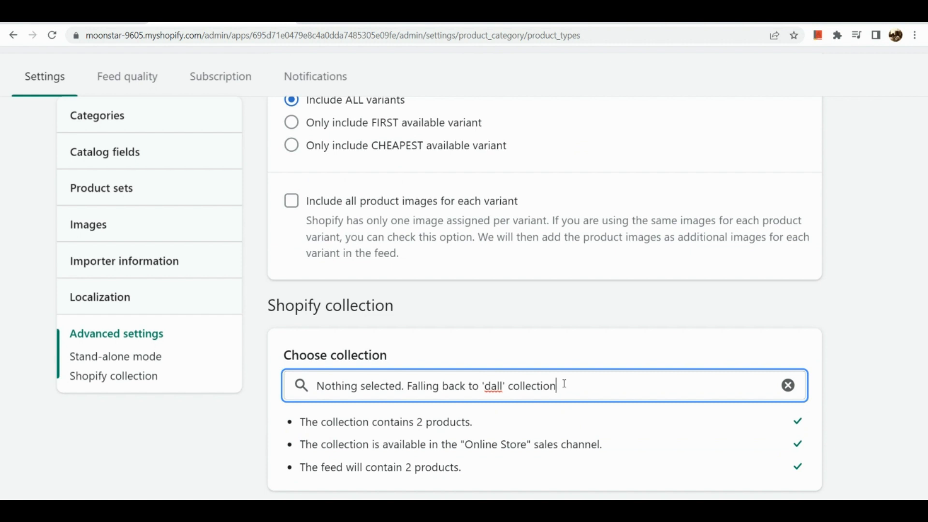
key(ctrl+a)
key(BackSpace)
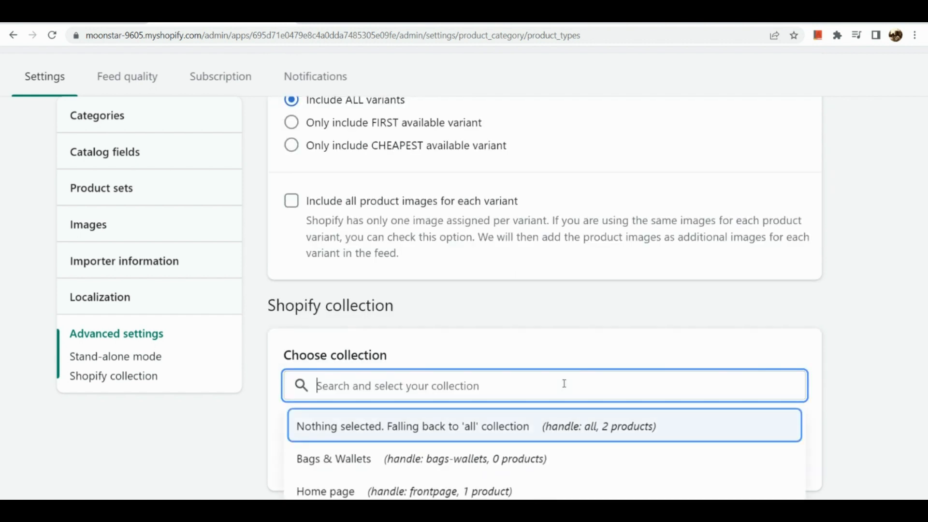
text(di)
scroll(564, 383, down, 3)
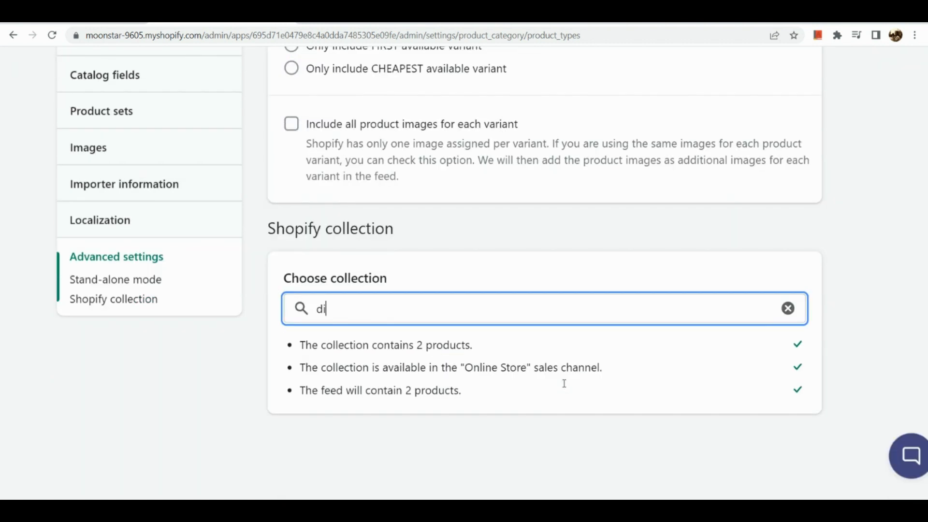
text(gi)
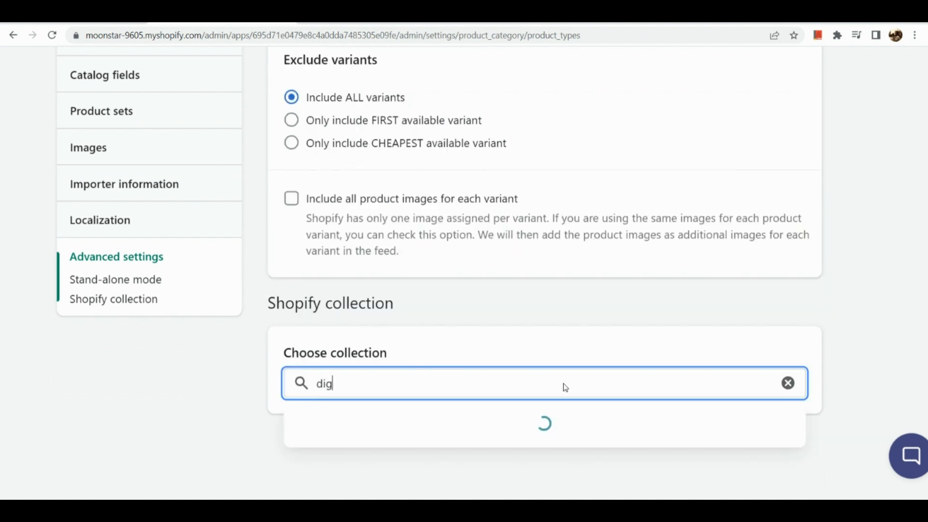
scroll(564, 383, down, 3)
Replace the collection search term with "sticker"
key(BackSpace)
key(BackSpace)
key(BackSpace)
key(BackSpace)
text(sticker)
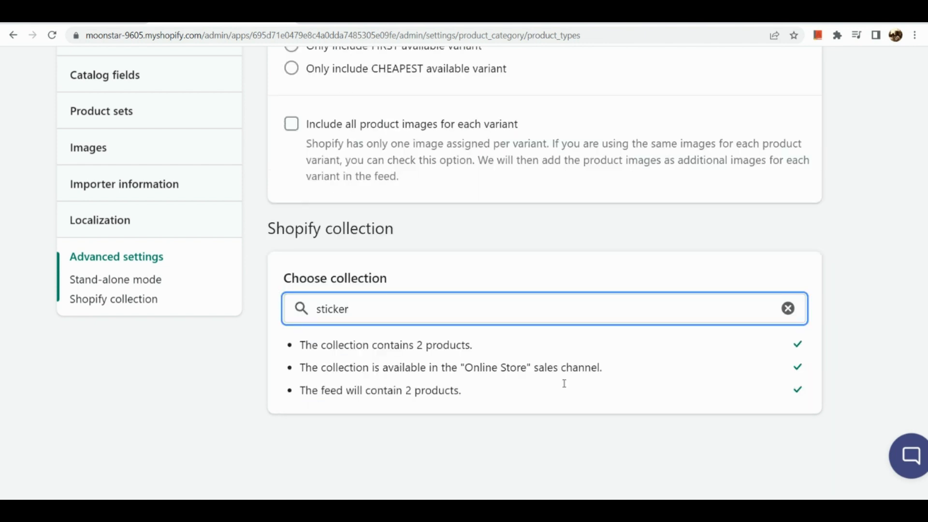
Clear the "sticker" search and look for a collection matching "art" instead
text(\\)
key(BackSpace)
key(BackSpace)
key(BackSpace)
key(BackSpace)
key(BackSpace)
key(BackSpace)
key(BackSpace)
key(BackSpace)
key(BackSpace)
key(BackSpace)
text(art)
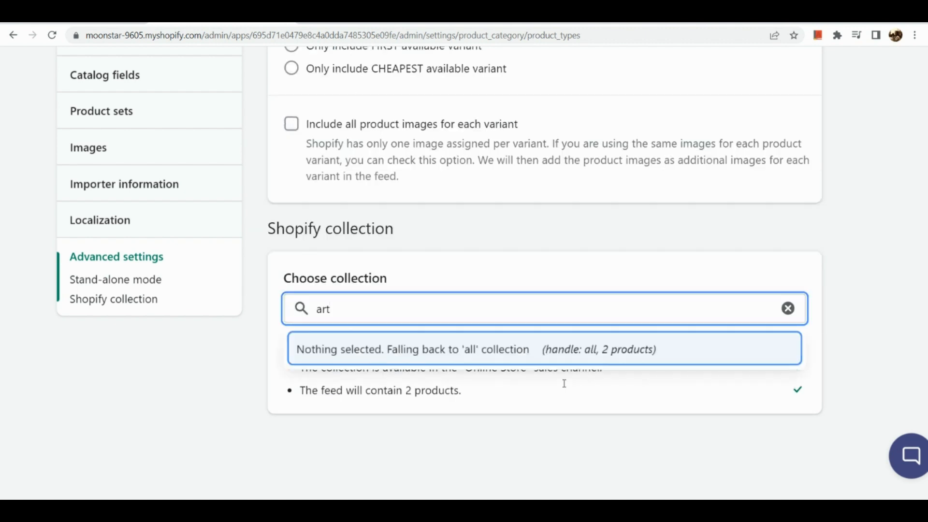
Clear the "art" search and choose the fallback to the 'all' collection for the Shopify collection
key(BackSpace)
key(BackSpace)
key(BackSpace)
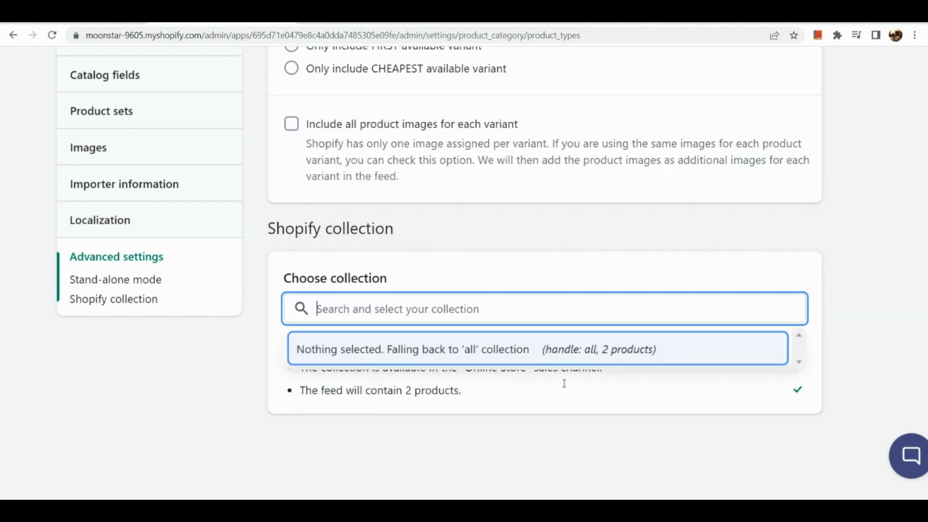
click(561, 353)
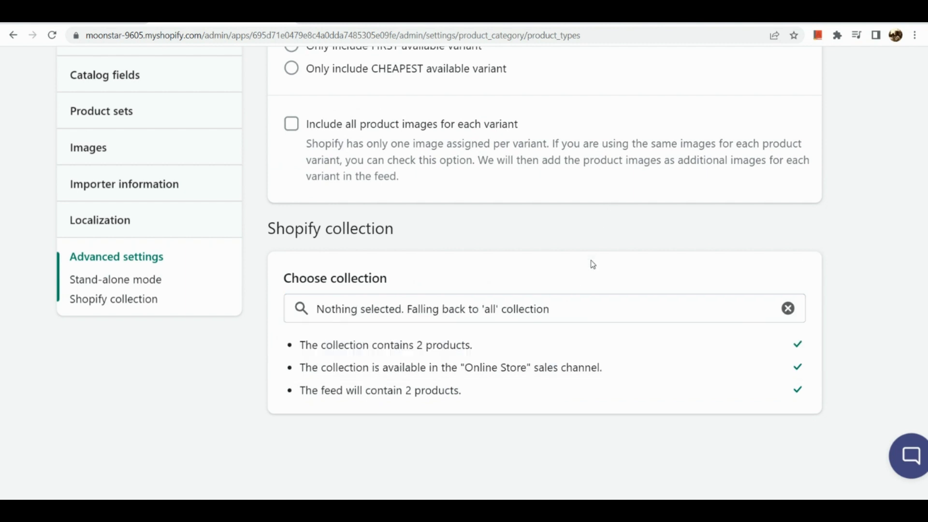
click(583, 314)
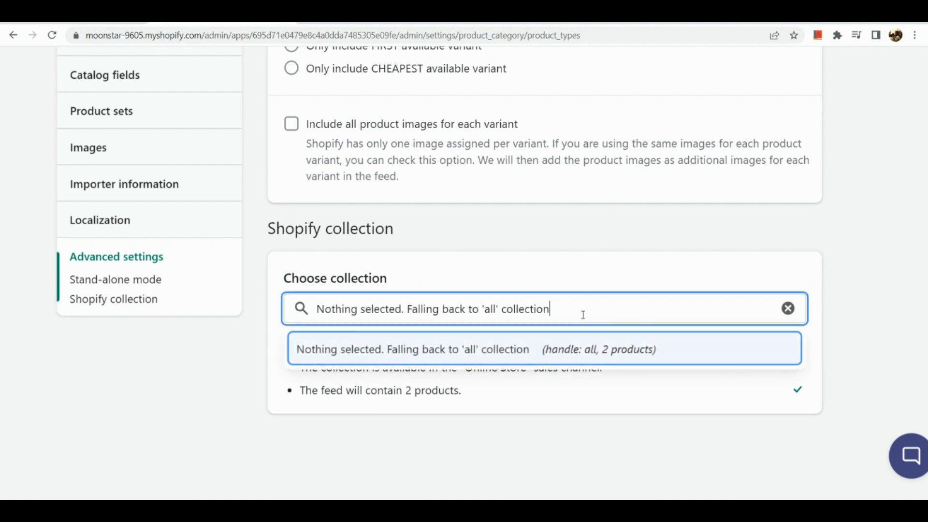
click(574, 358)
scroll(527, 408, right, 1)
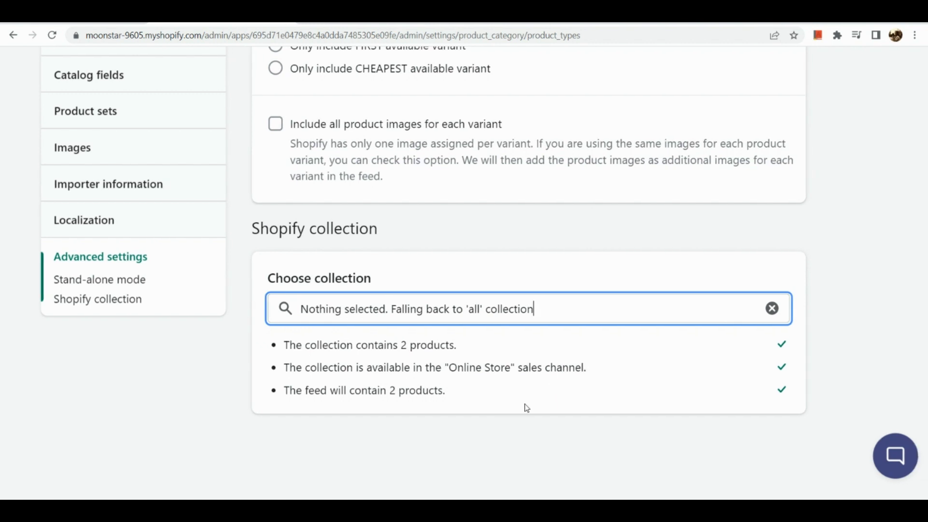
key(ctrl+0)
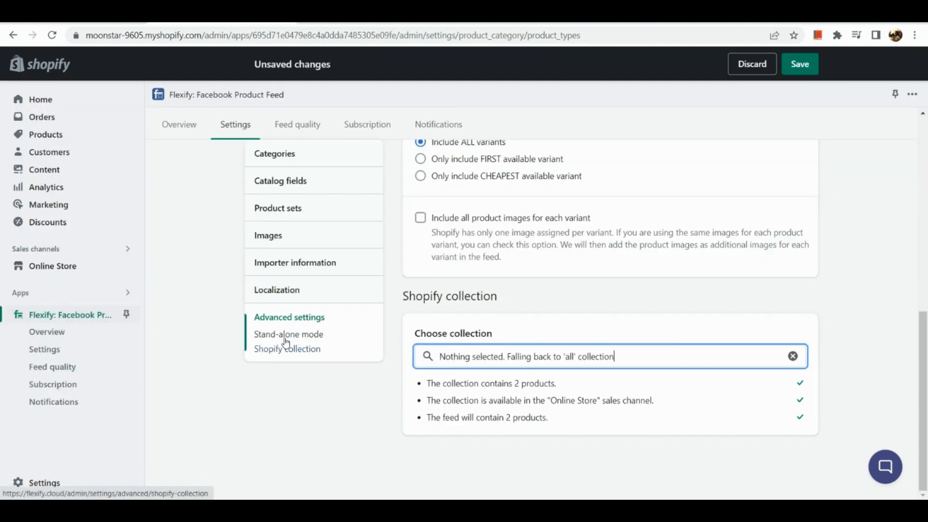
Stay on the advanced settings page and save the unsaved changes
click(289, 121)
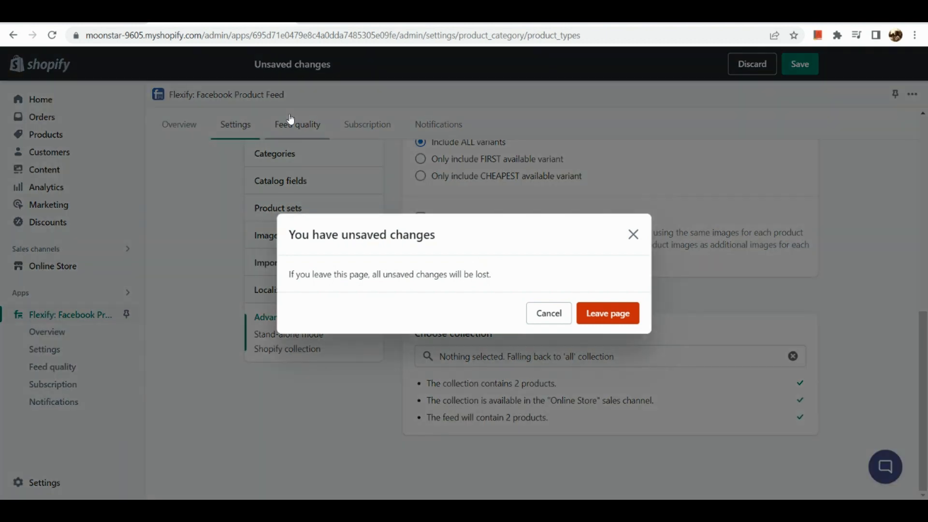
click(642, 234)
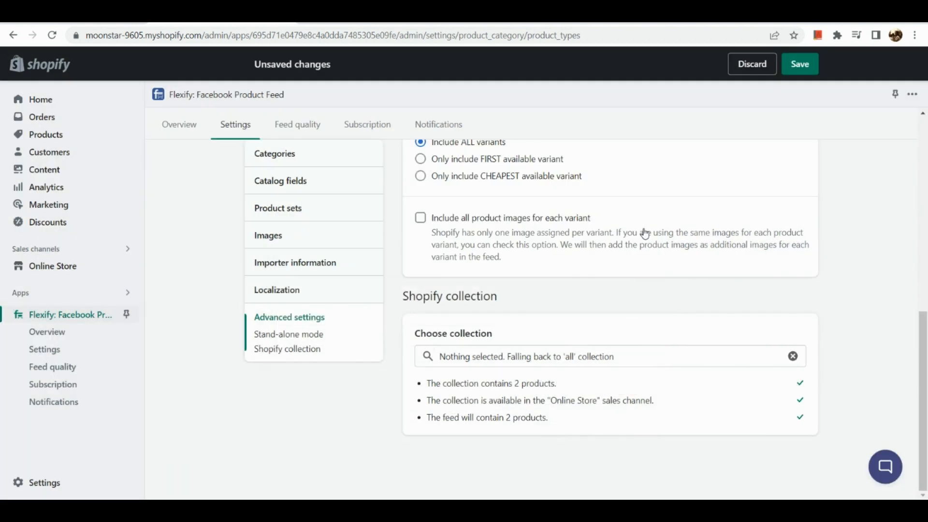
scroll(644, 234, up, 8)
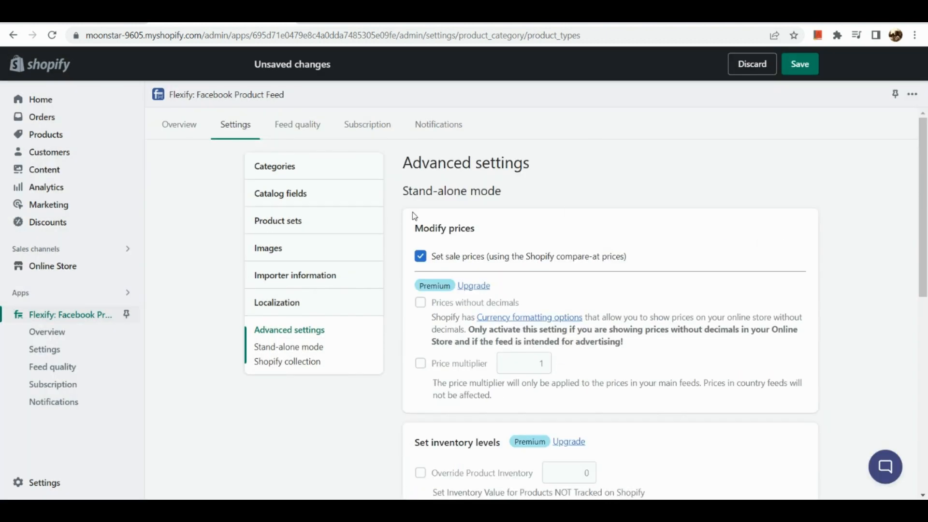
click(240, 134)
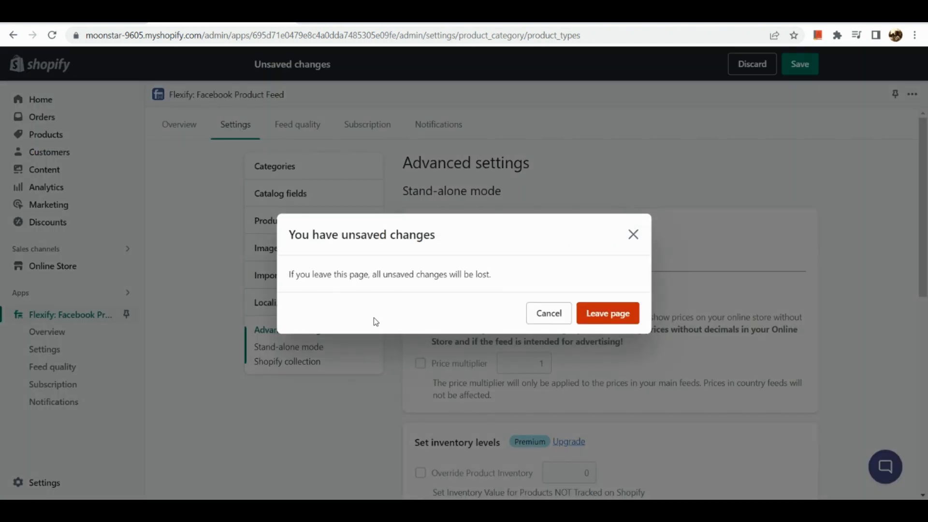
click(633, 234)
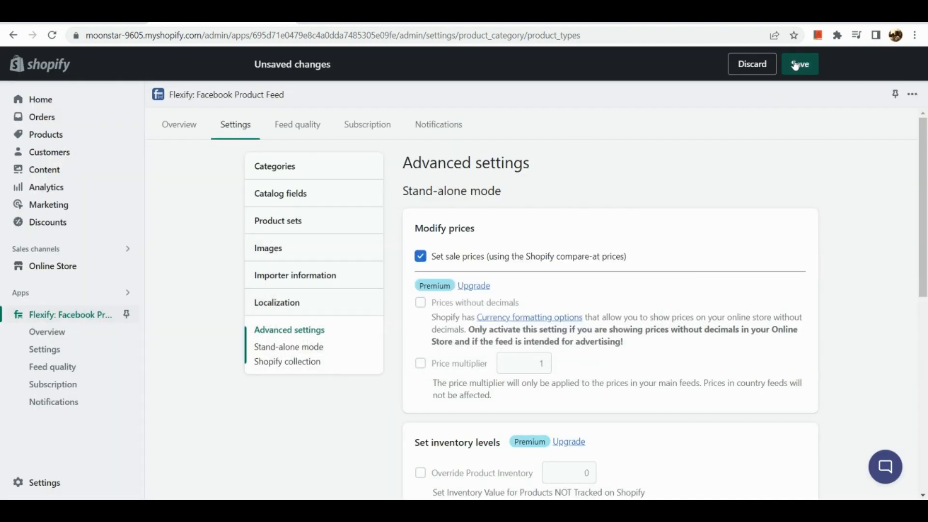
click(809, 69)
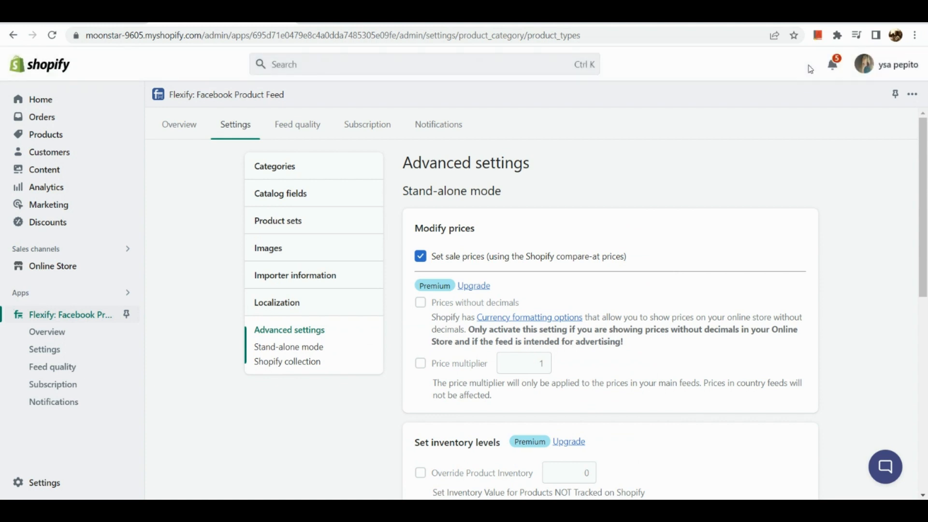
Review the feed overview's stand-alone, extension and localization sections and create the feed
click(175, 131)
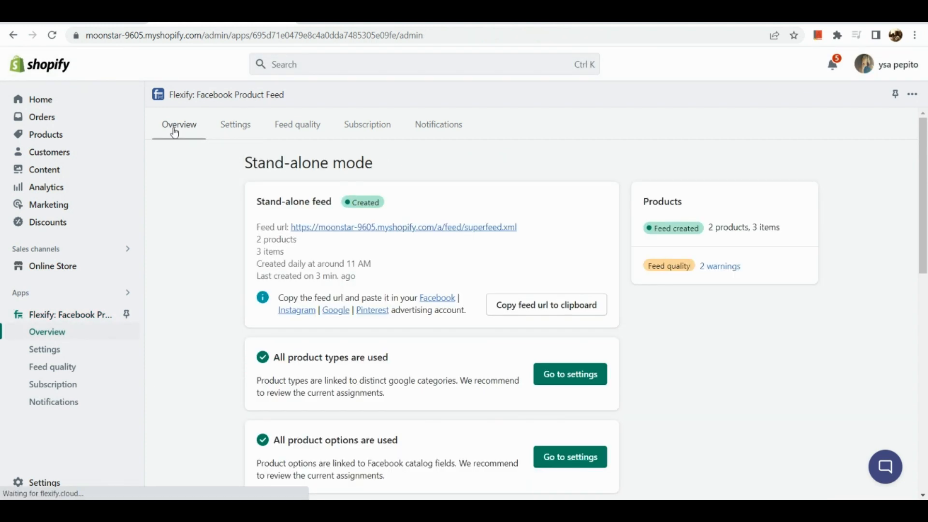
scroll(333, 228, down, 2)
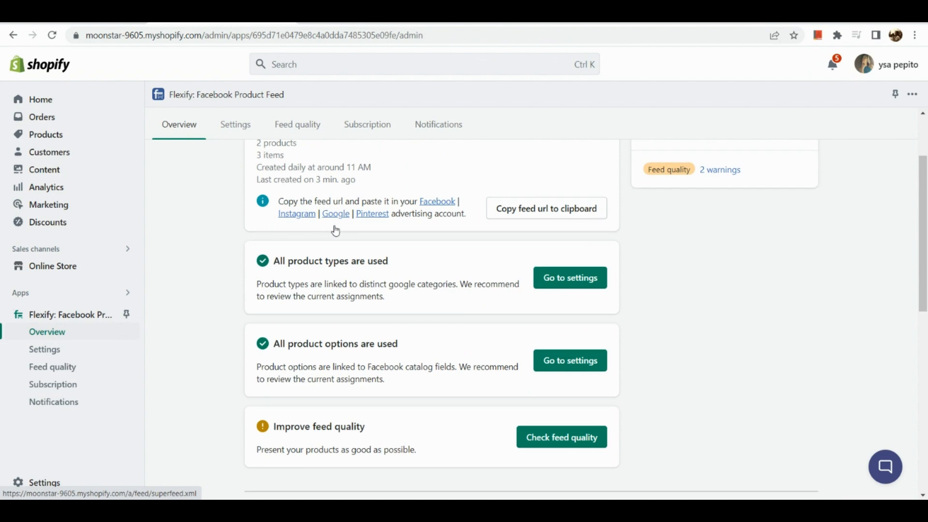
scroll(336, 231, down, 7)
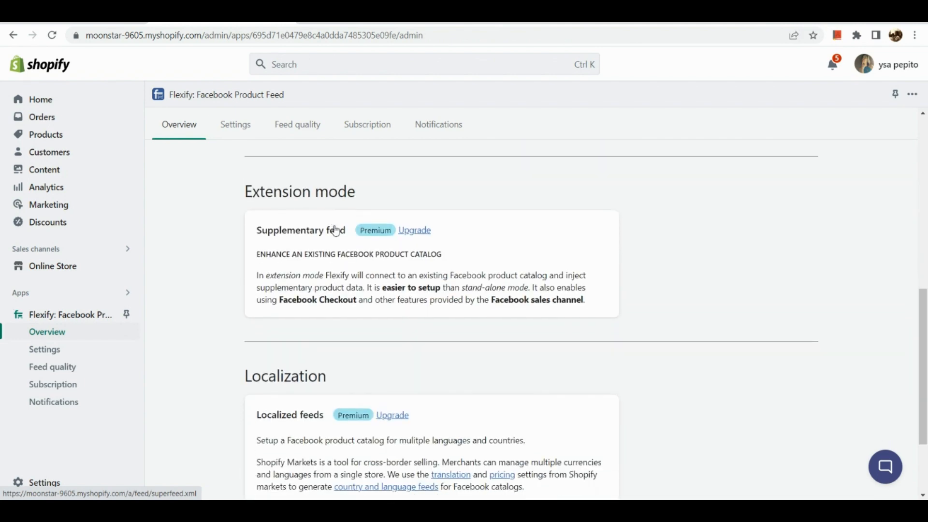
scroll(336, 231, up, 4)
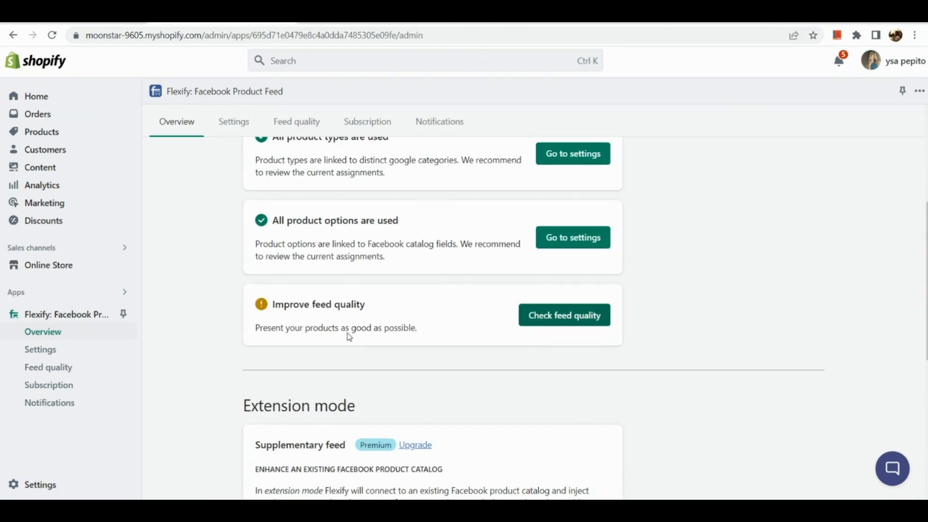
scroll(385, 372, down, 7)
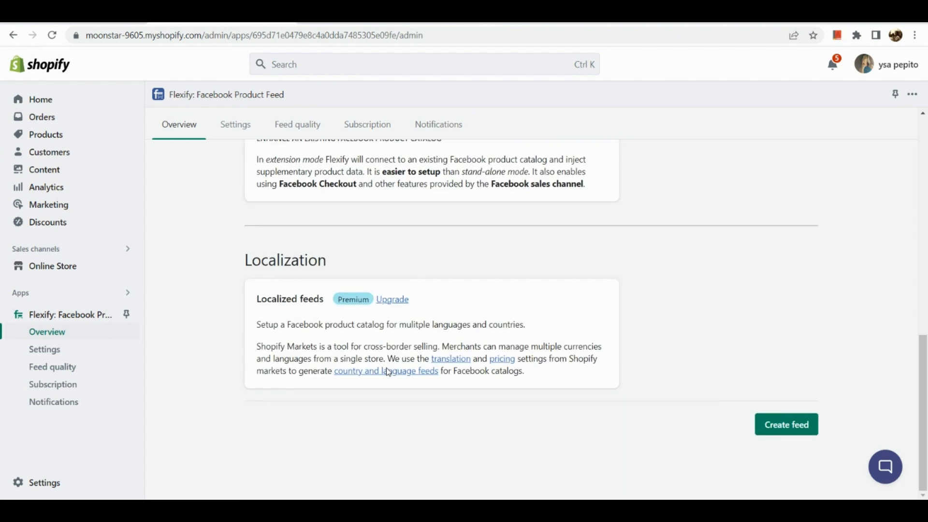
scroll(388, 372, up, 4)
scroll(388, 371, down, 3)
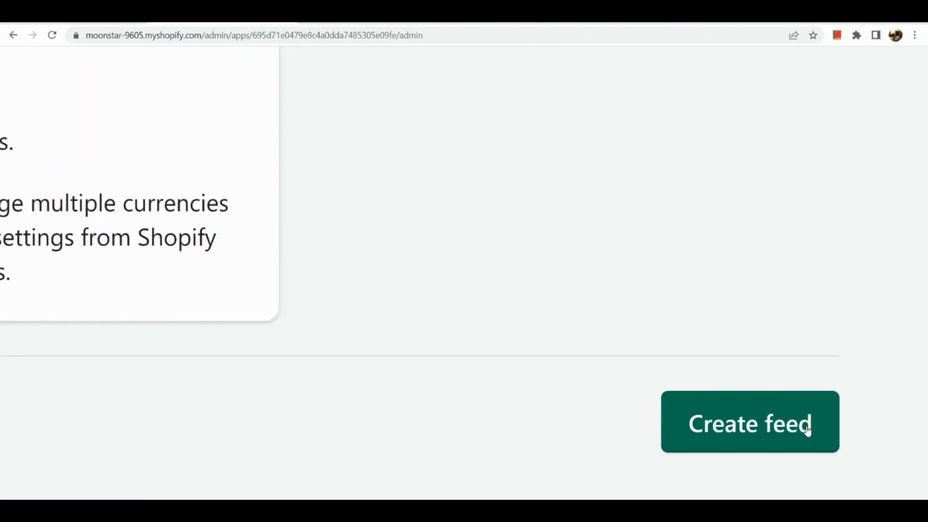
click(806, 428)
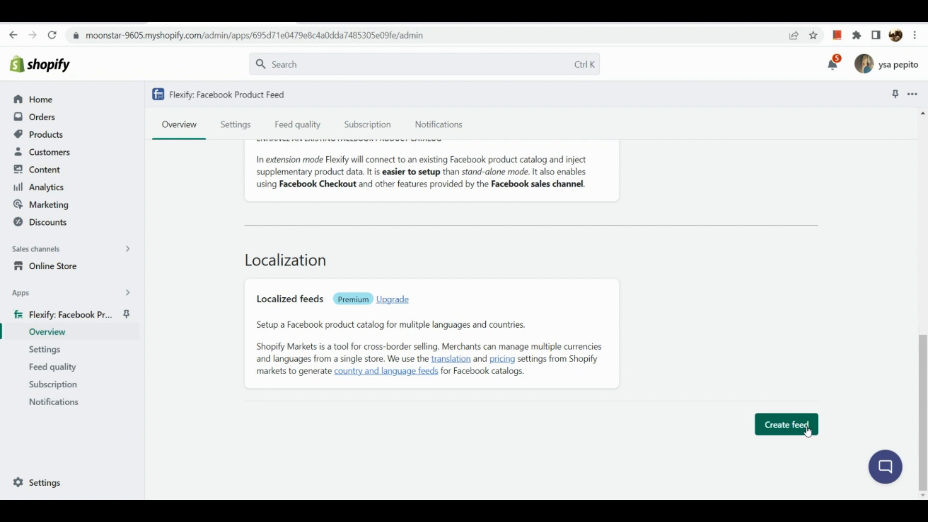
Check the stand-alone feed's status on the overview and examine the listed feed quality issues
scroll(728, 377, up, 12)
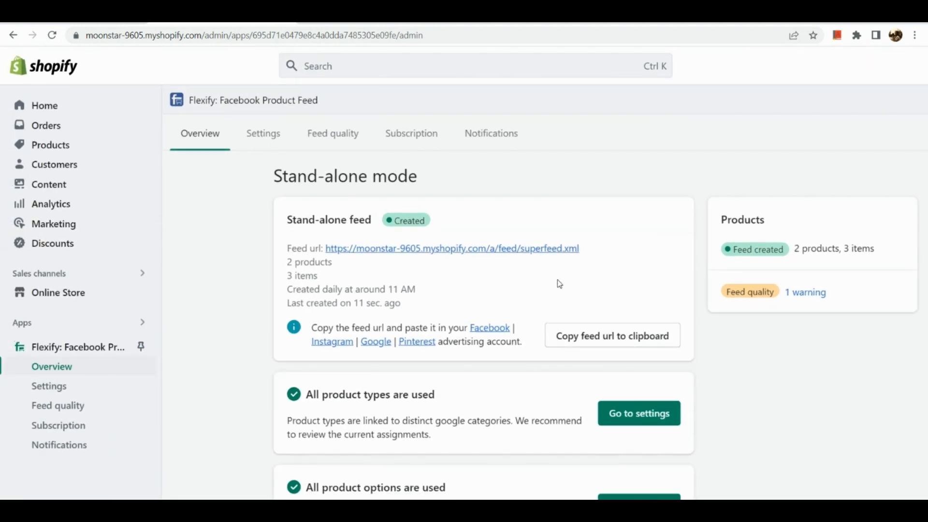
scroll(521, 308, down, 5)
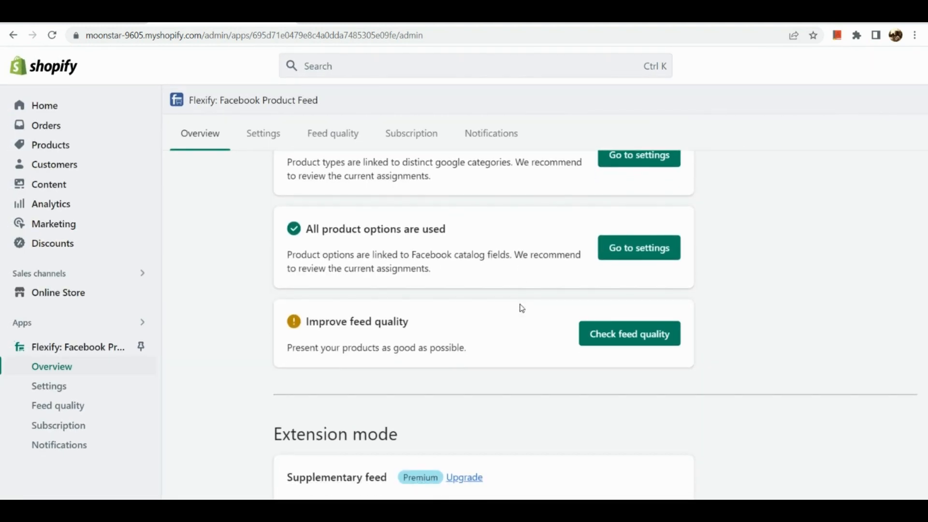
scroll(522, 308, up, 1)
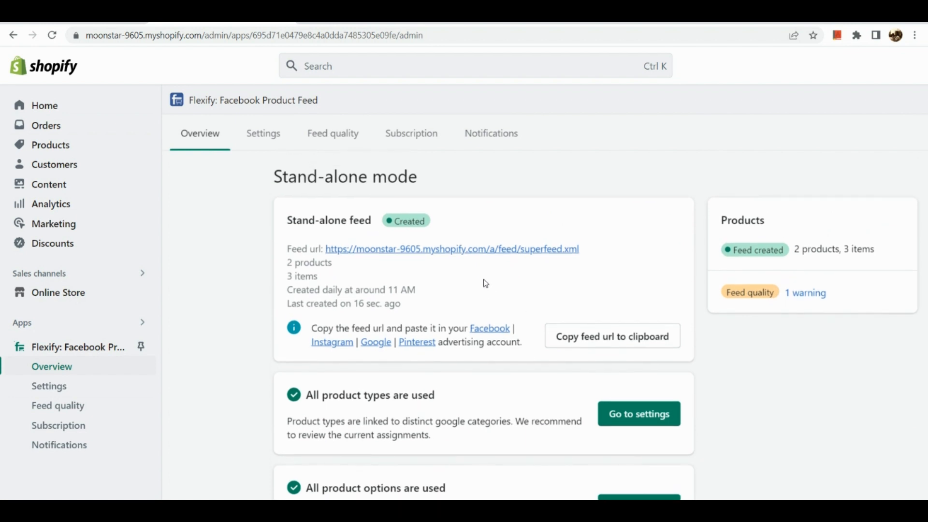
click(328, 133)
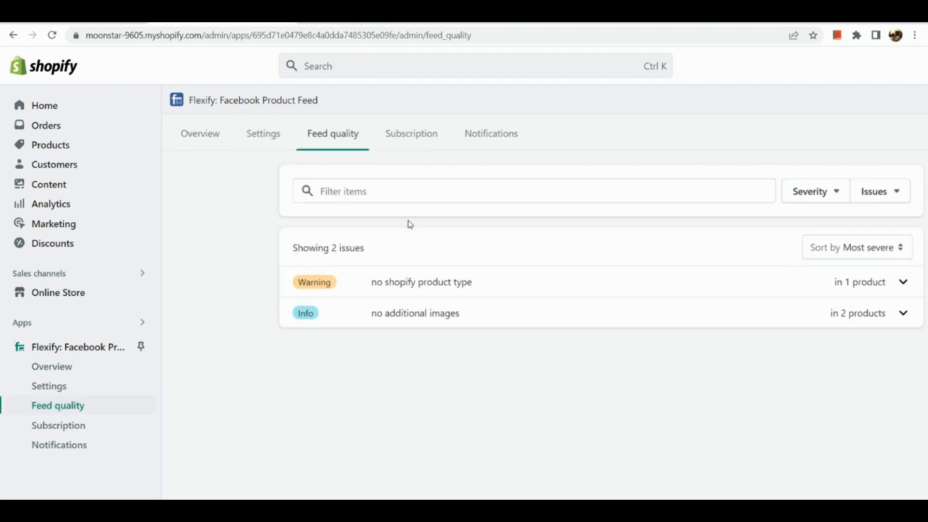
scroll(424, 273, right, 2)
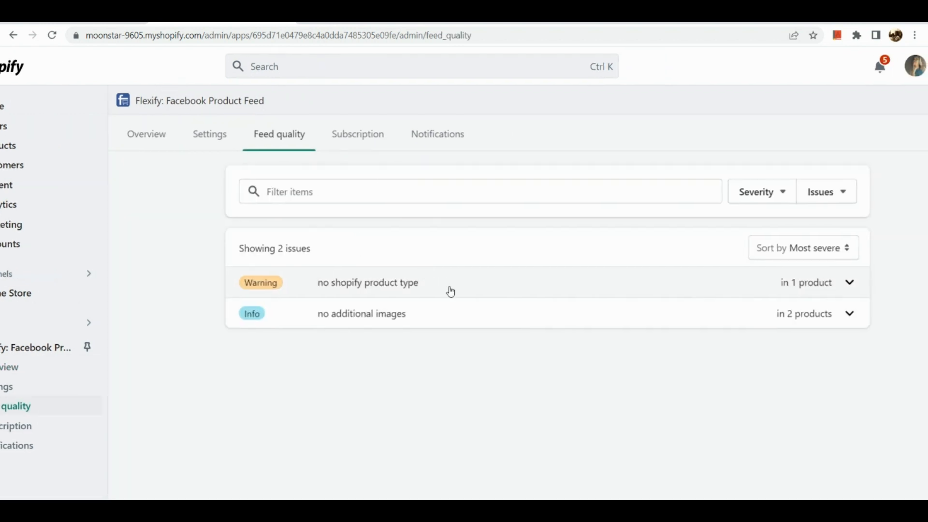
Review the premium subscription plans and the notification settings, and return to the feed overview
click(362, 143)
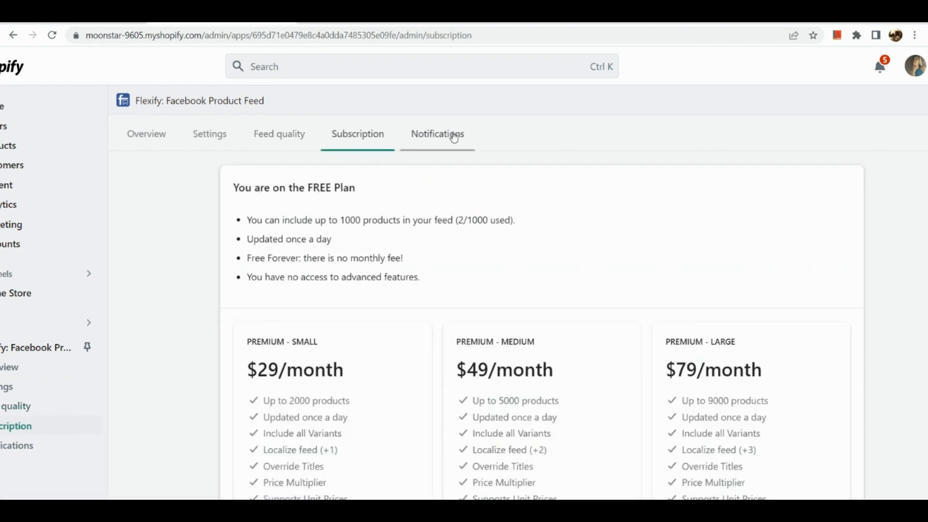
scroll(477, 206, down, 3)
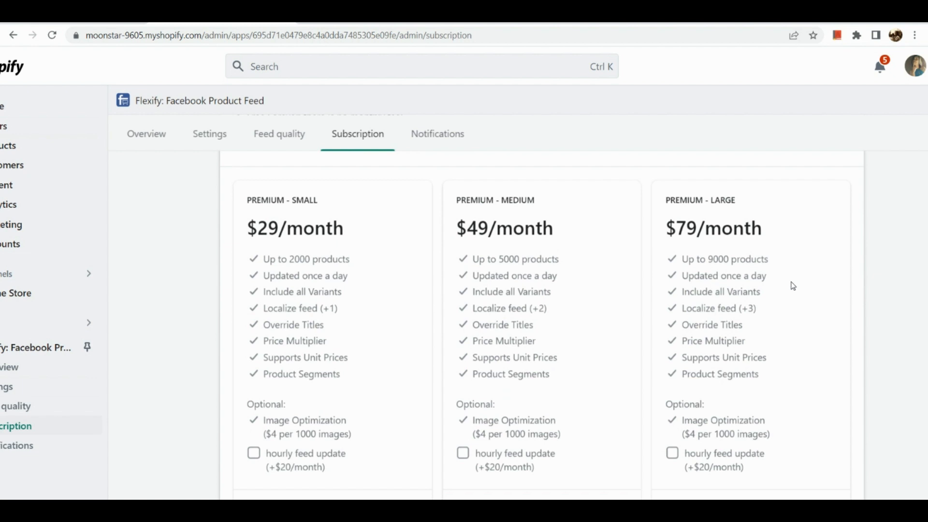
scroll(792, 286, down, 3)
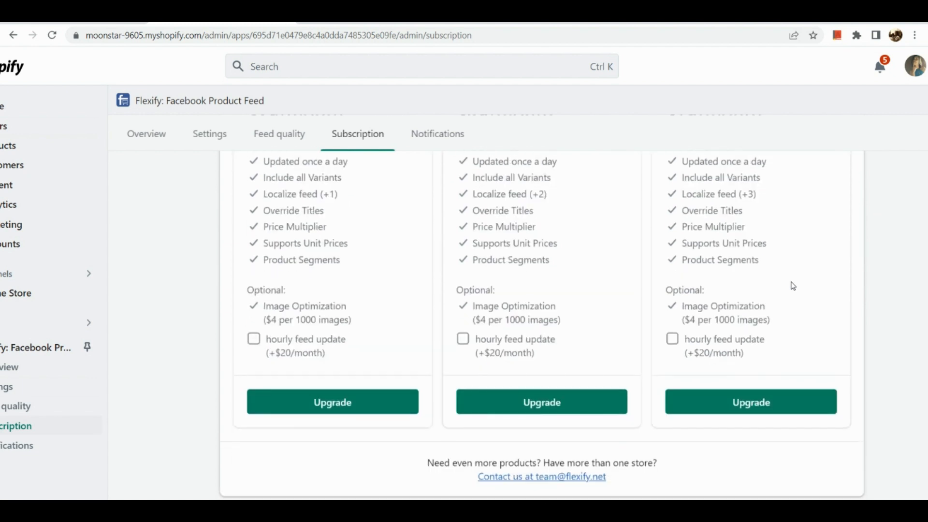
click(435, 145)
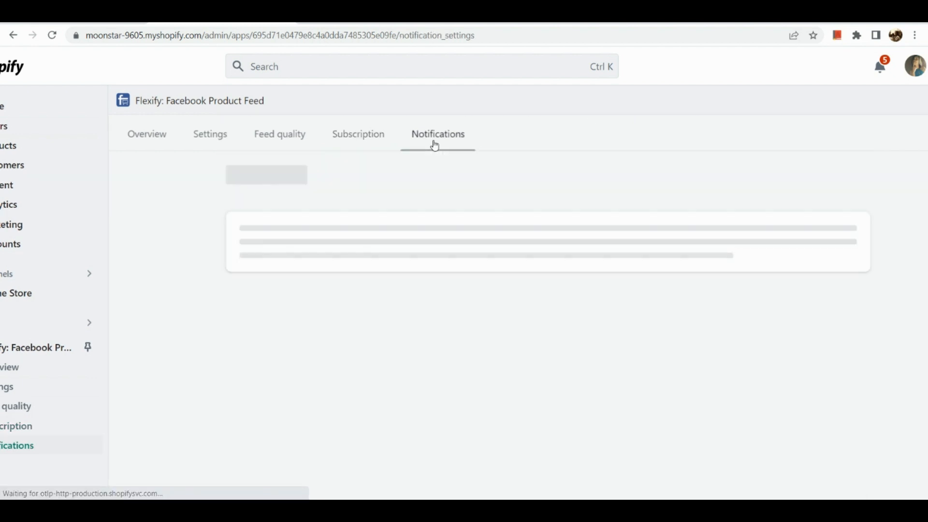
scroll(435, 145, down, 1)
scroll(435, 146, right, 1)
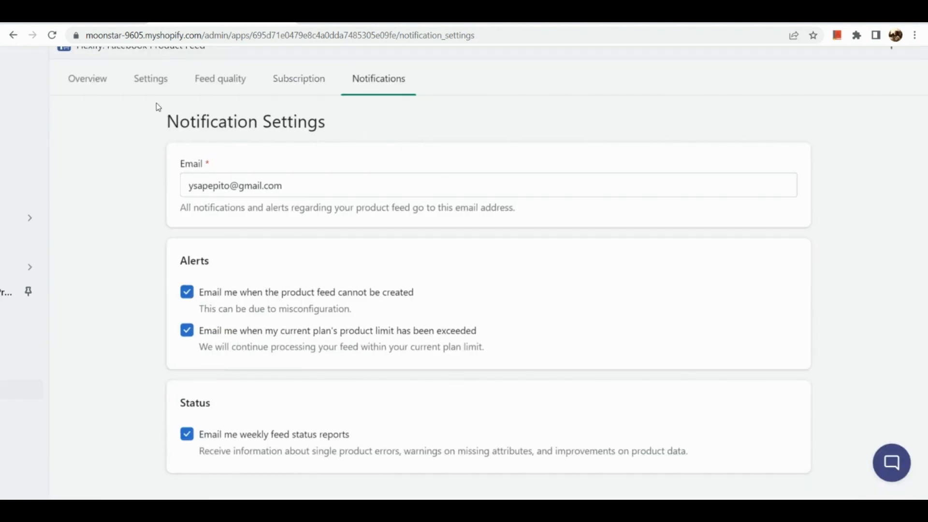
click(91, 87)
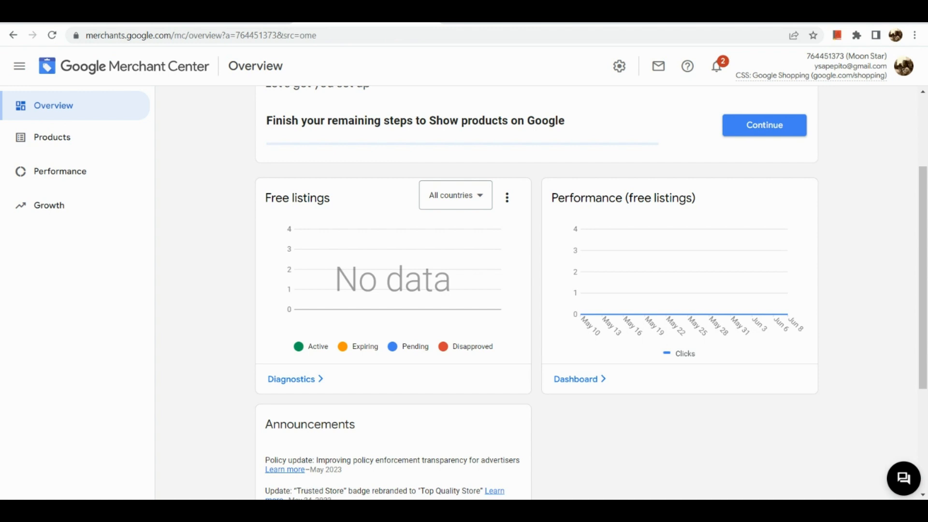
In Google Merchant Center, start a new primary product feed and try to continue without adding a target country
scroll(298, 203, up, 3)
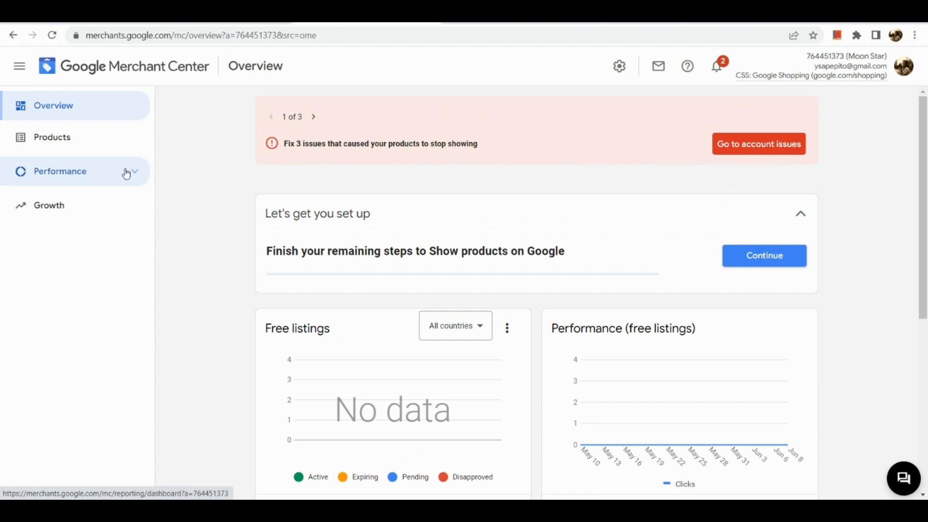
click(89, 132)
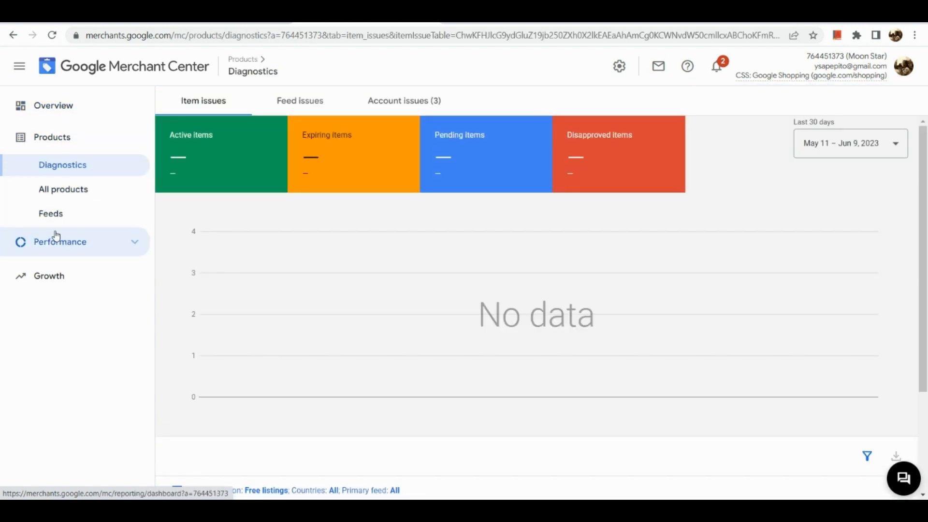
click(44, 213)
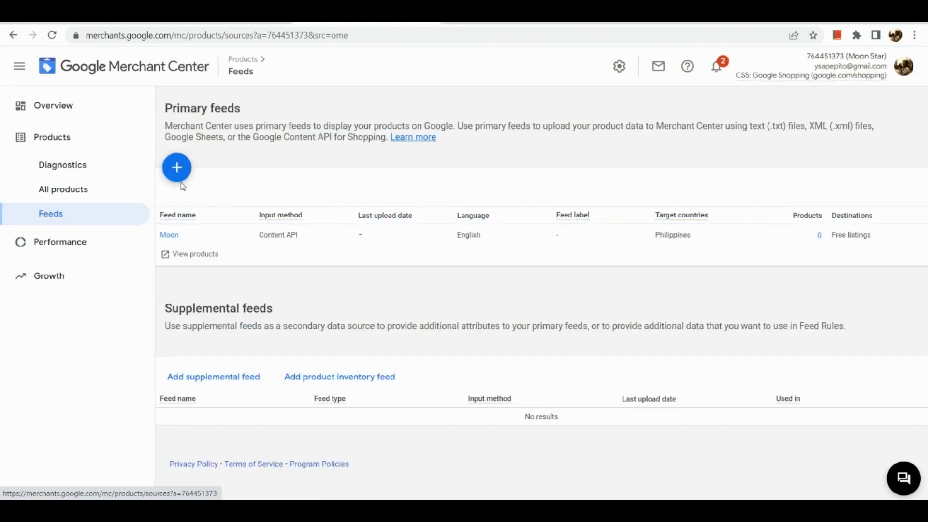
click(179, 179)
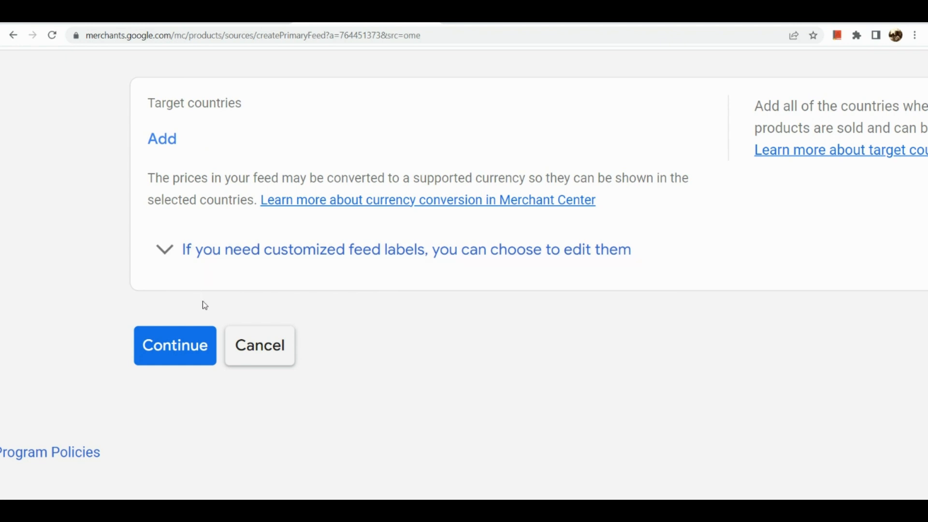
click(201, 354)
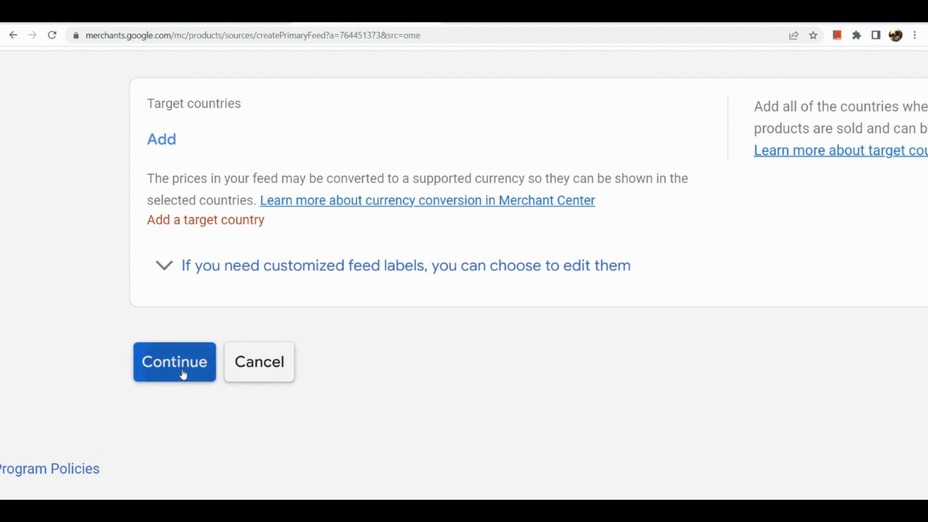
scroll(183, 374, down, 5)
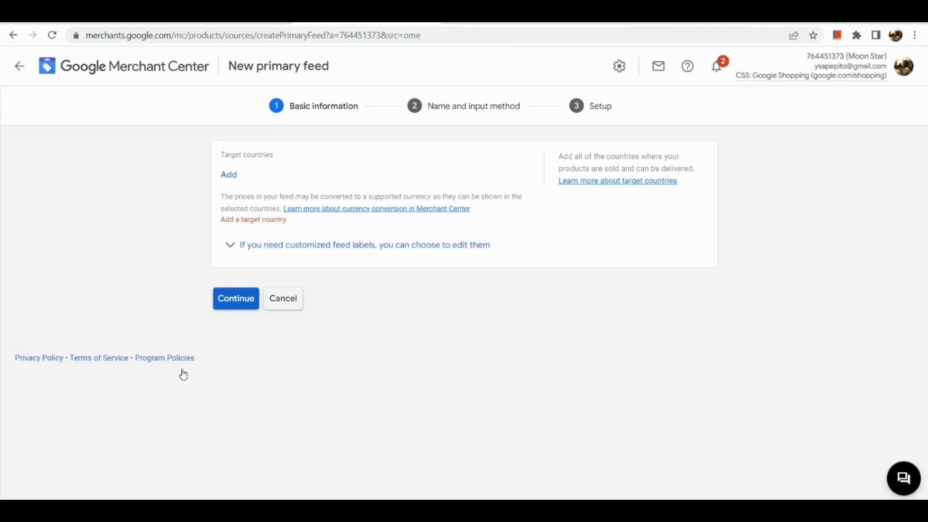
Add all countries as the new primary feed's target countries and save the selection
click(227, 173)
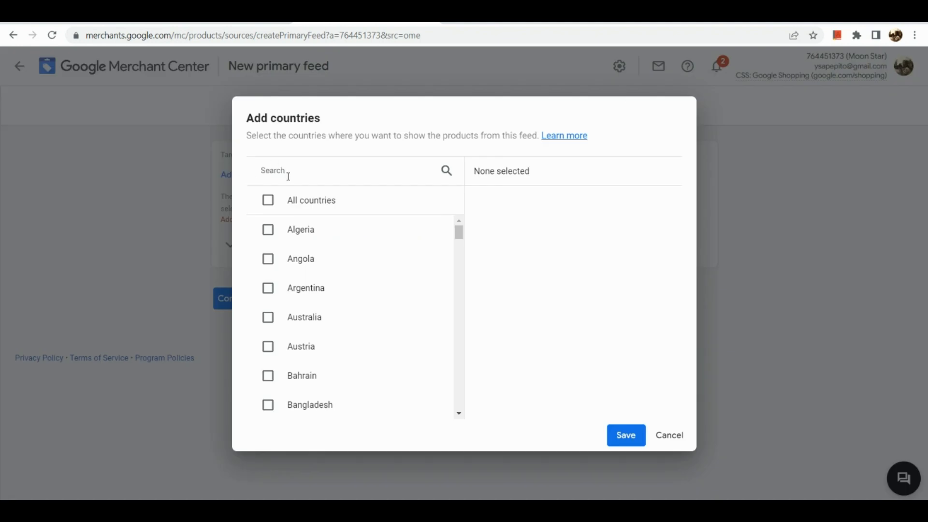
click(269, 200)
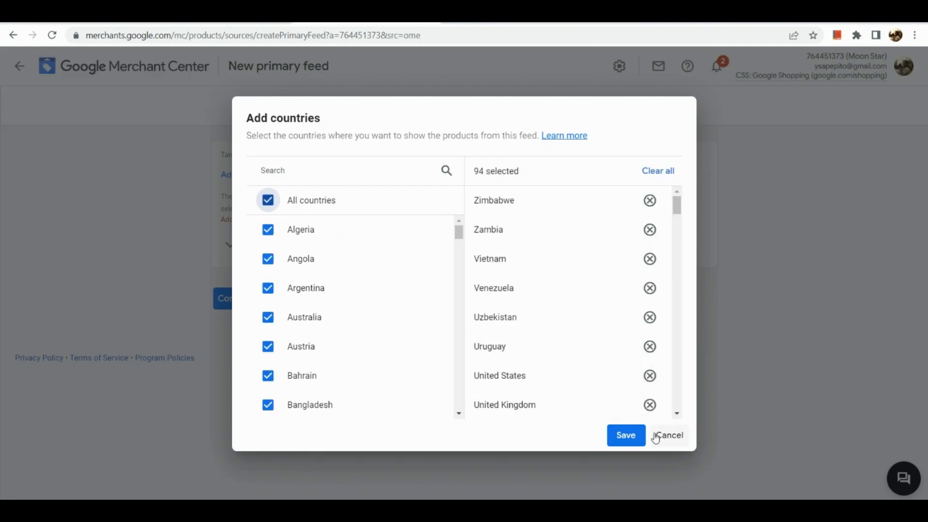
click(624, 435)
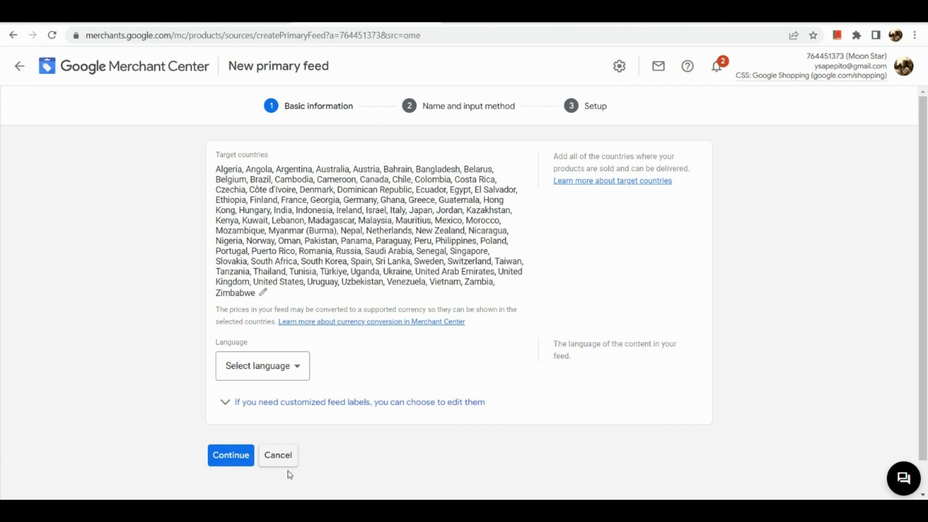
Set the feed's content language to English and continue with Free listings as the destination
click(240, 458)
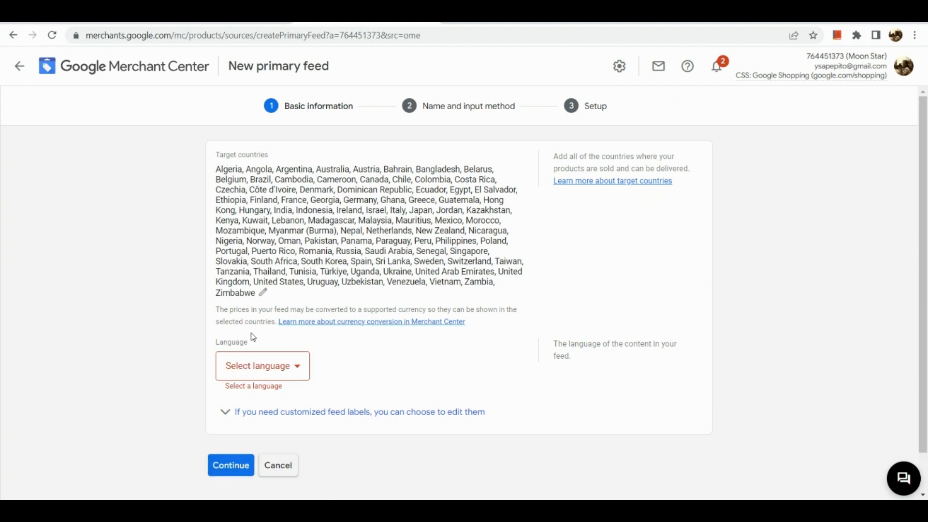
click(251, 370)
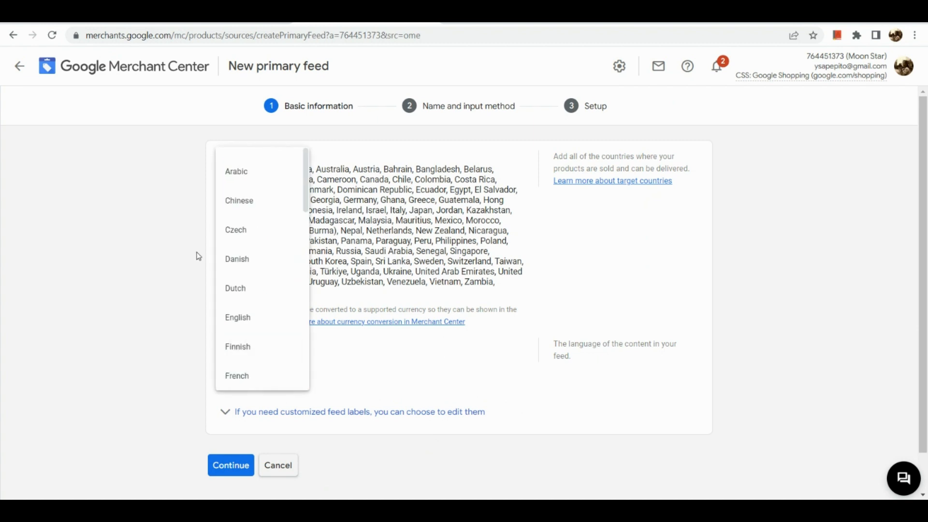
click(254, 318)
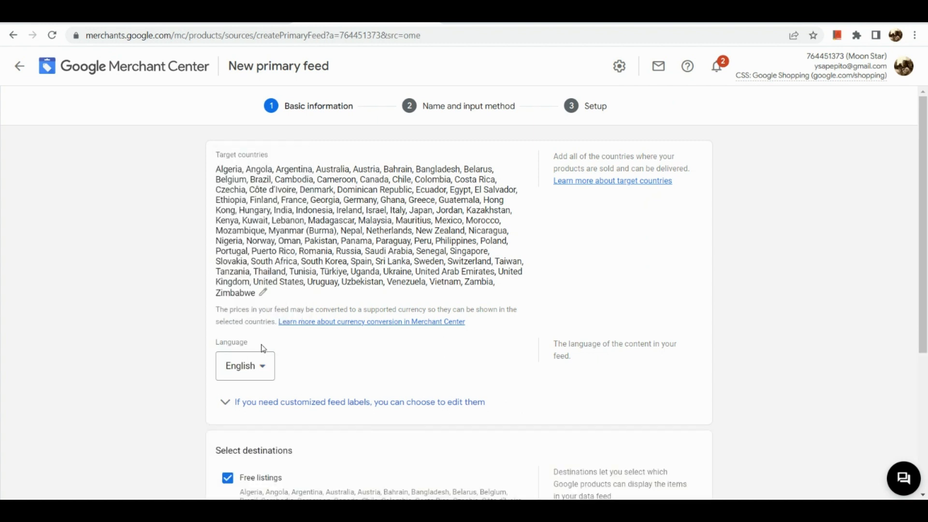
scroll(261, 344, down, 4)
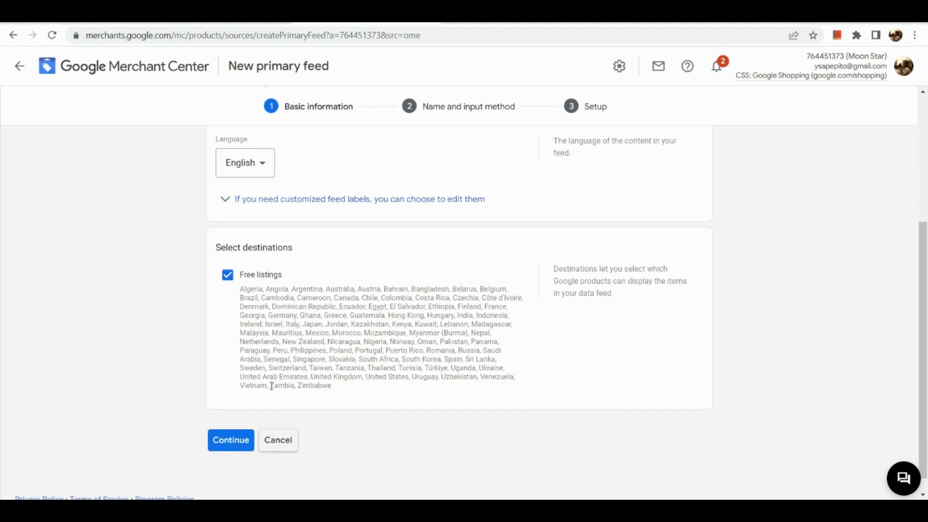
click(234, 450)
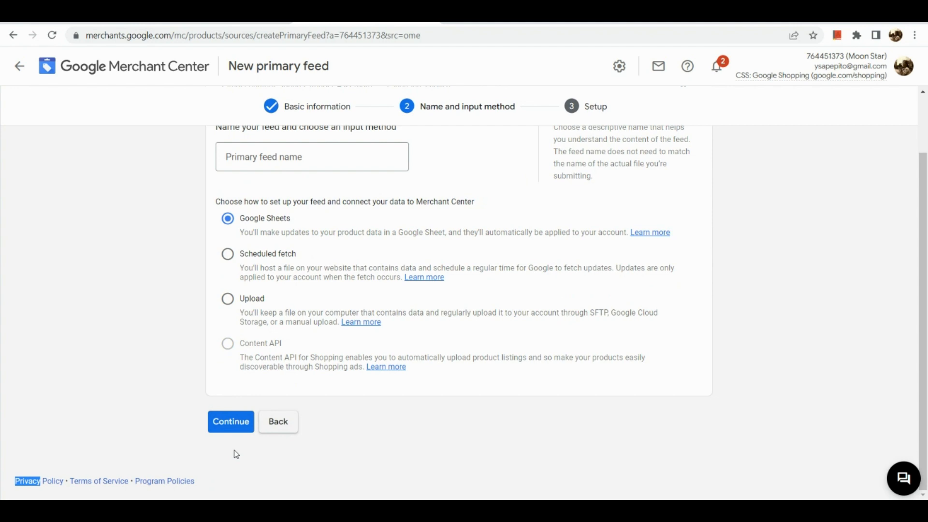
Choose Scheduled fetch as the feed's input method and try to continue without a feed name
click(226, 251)
scroll(228, 303, up, 1)
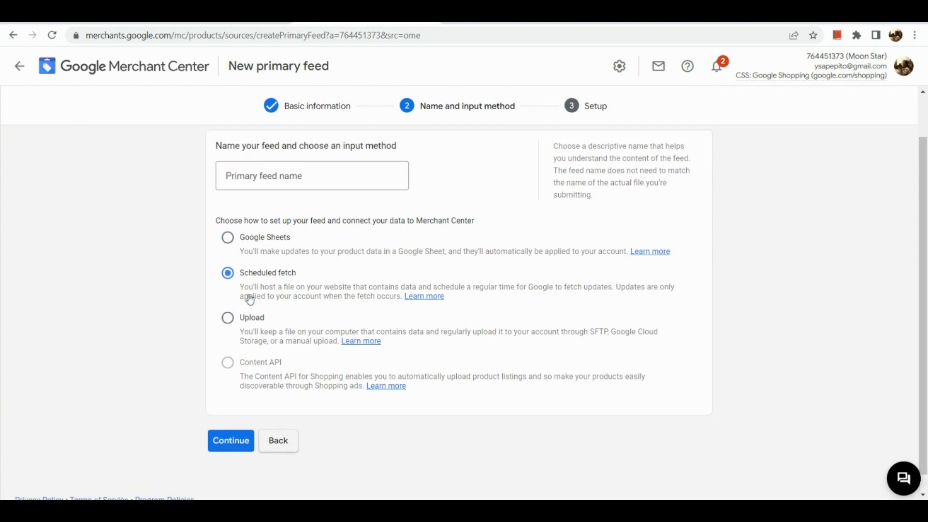
scroll(255, 298, up, 4)
scroll(256, 298, down, 4)
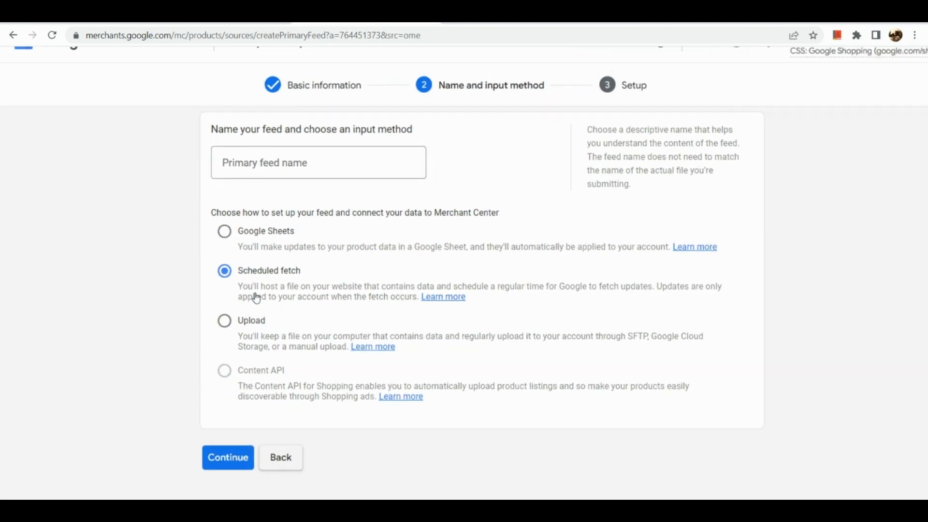
click(232, 446)
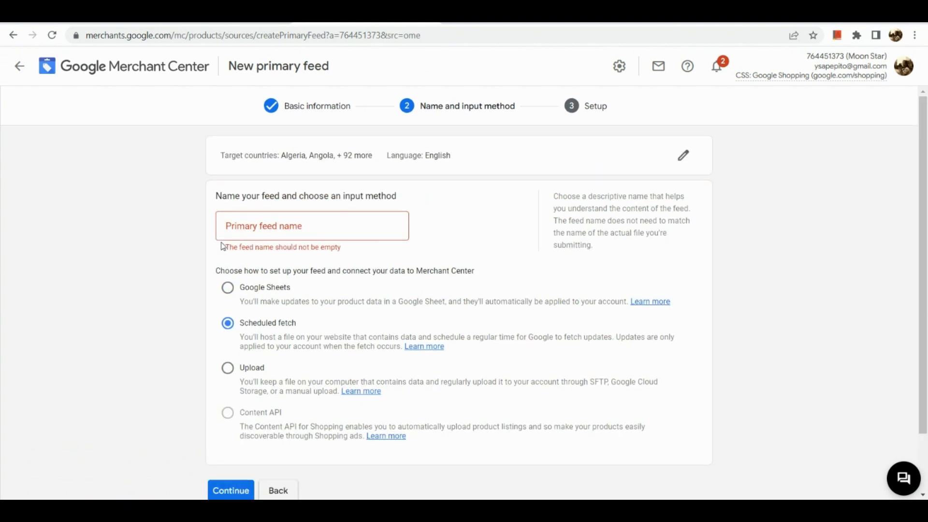
Name the primary feed Moonstar-shopify and continue to its fetch setup
click(258, 237)
text(Moos)
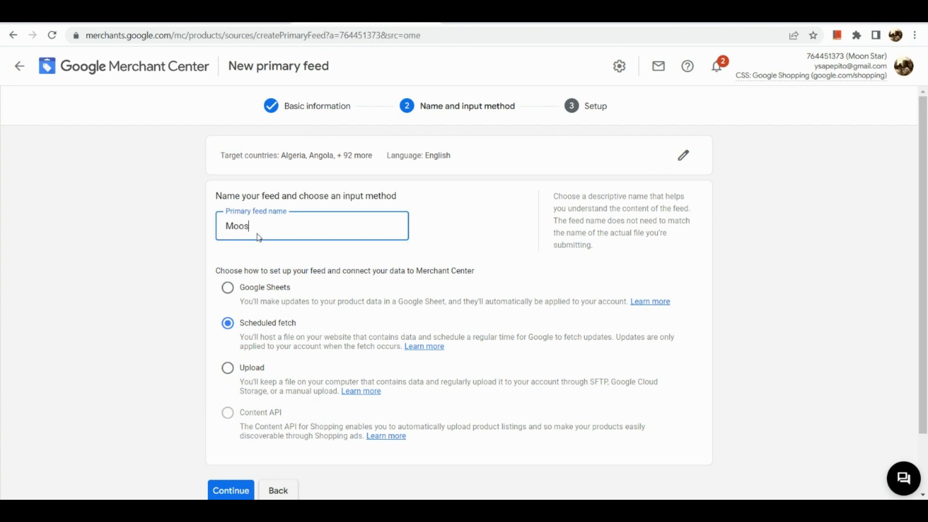
key(BackSpace)
text(nstar-shopify)
scroll(259, 237, down, 2)
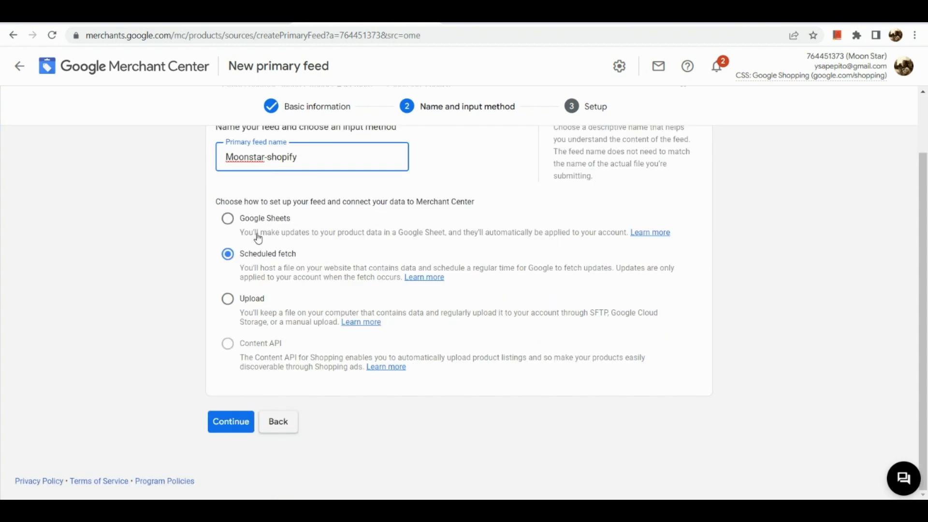
click(230, 420)
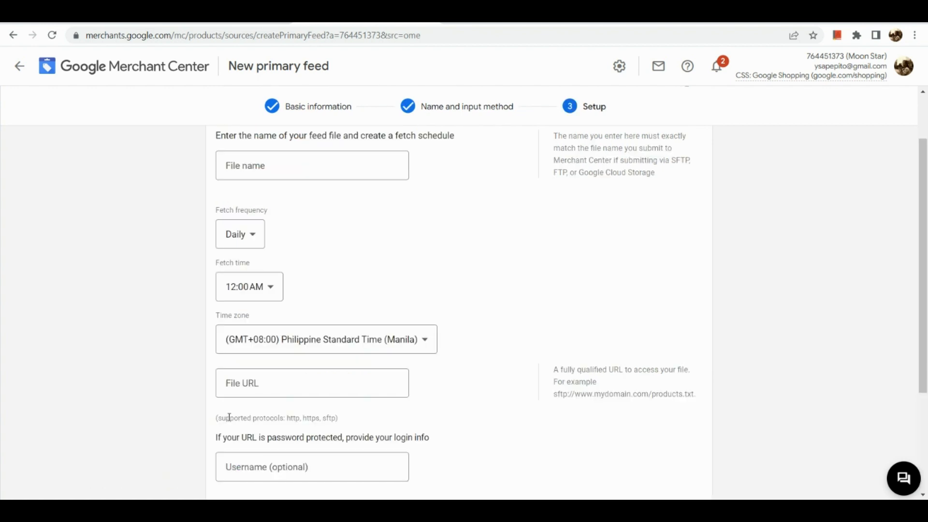
Enter moonstar as the feed's file name, keep the daily fetch frequency, and set the fetch time to 2:00 AM
click(252, 164)
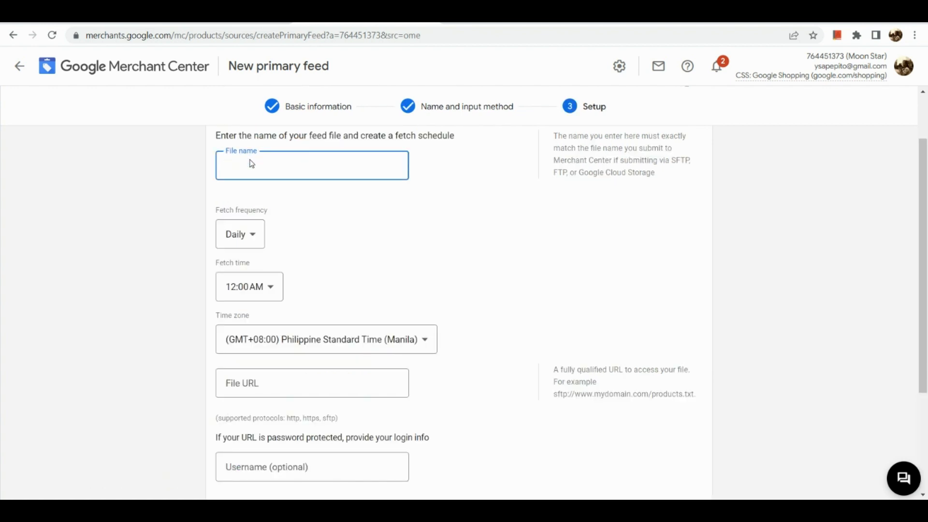
text(moonstar)
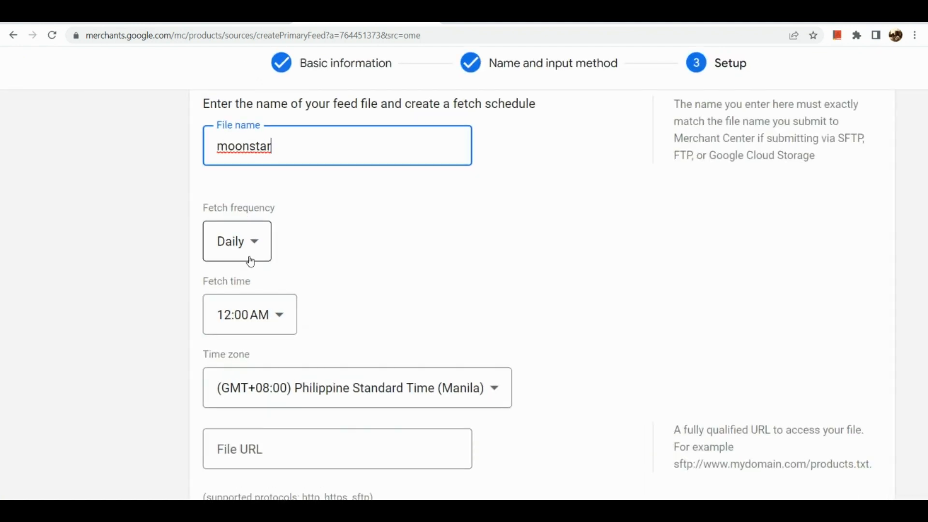
click(251, 262)
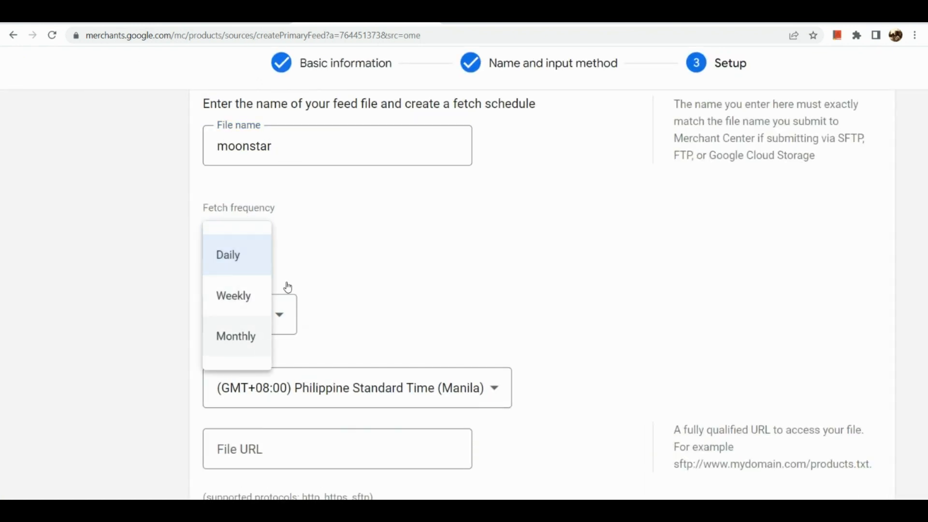
click(313, 238)
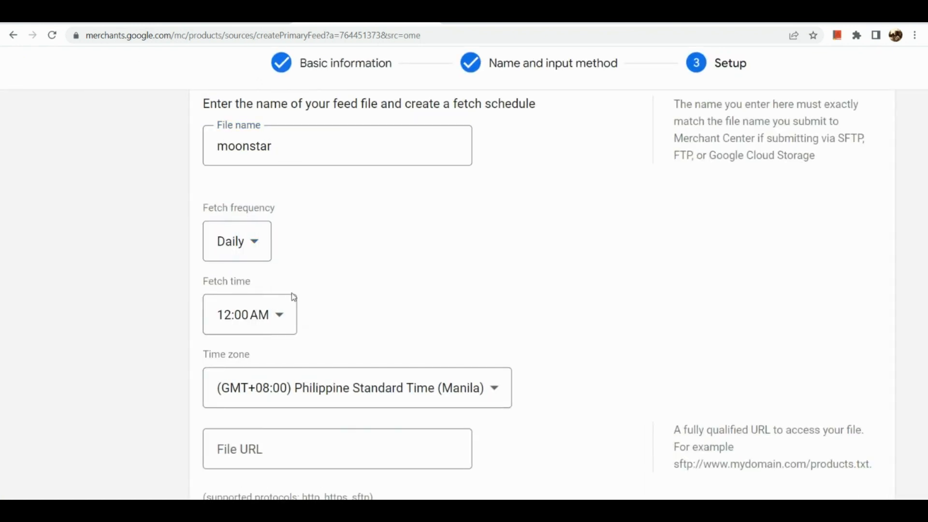
click(281, 317)
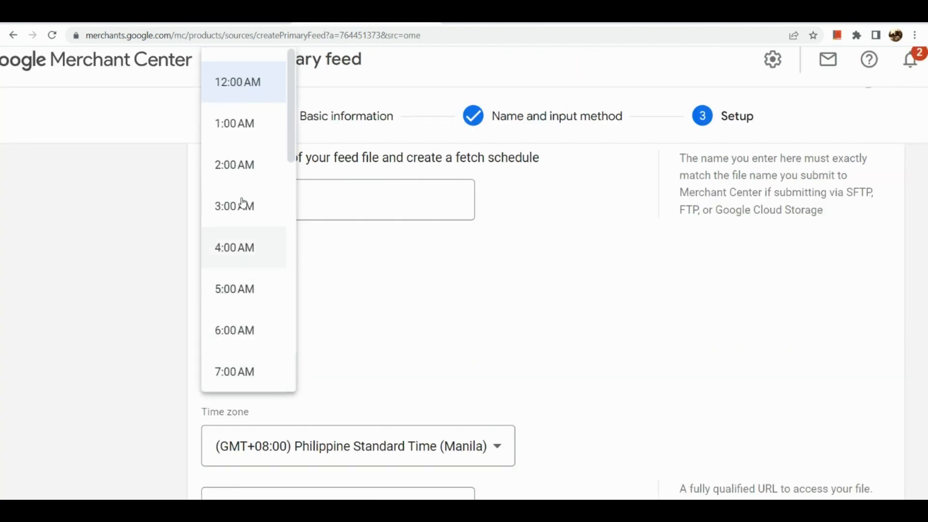
click(246, 162)
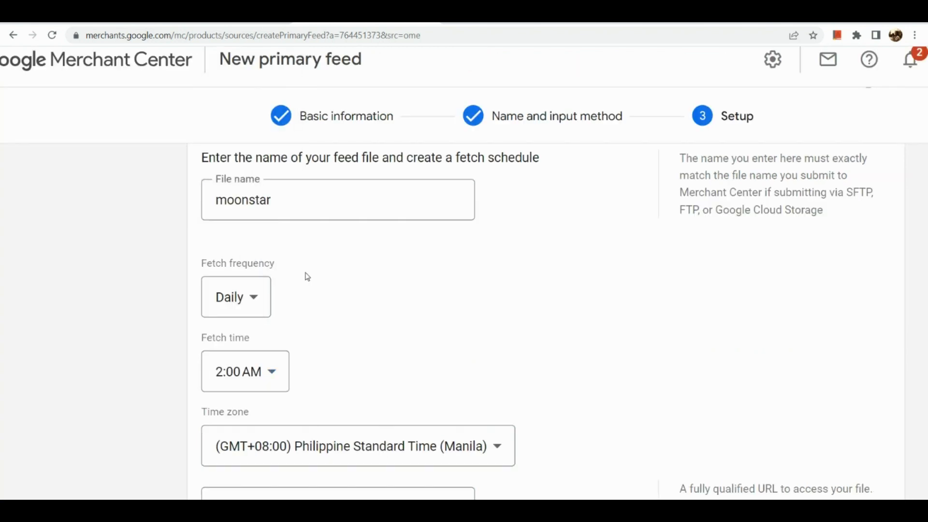
Paste the Shopify store's superfeed.xml address as the file URL, leave the login info blank, and create the feed
scroll(303, 280, down, 3)
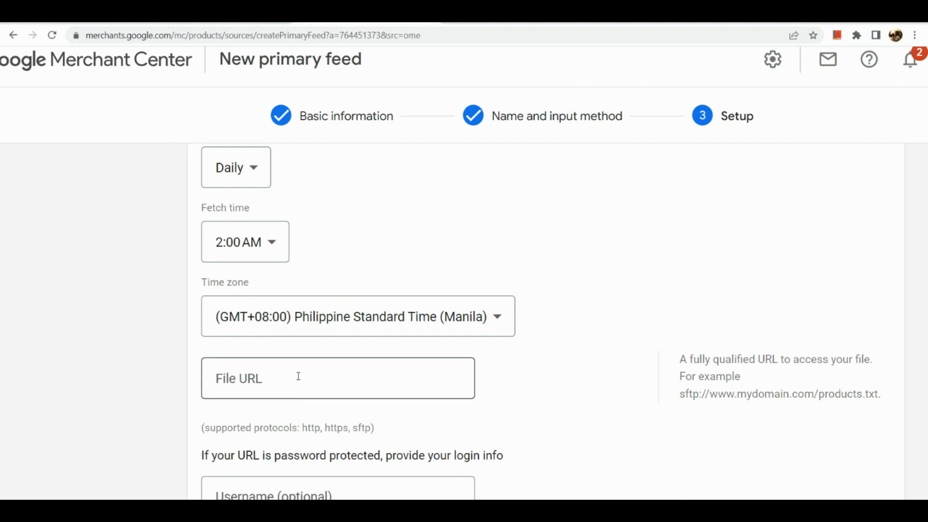
click(298, 376)
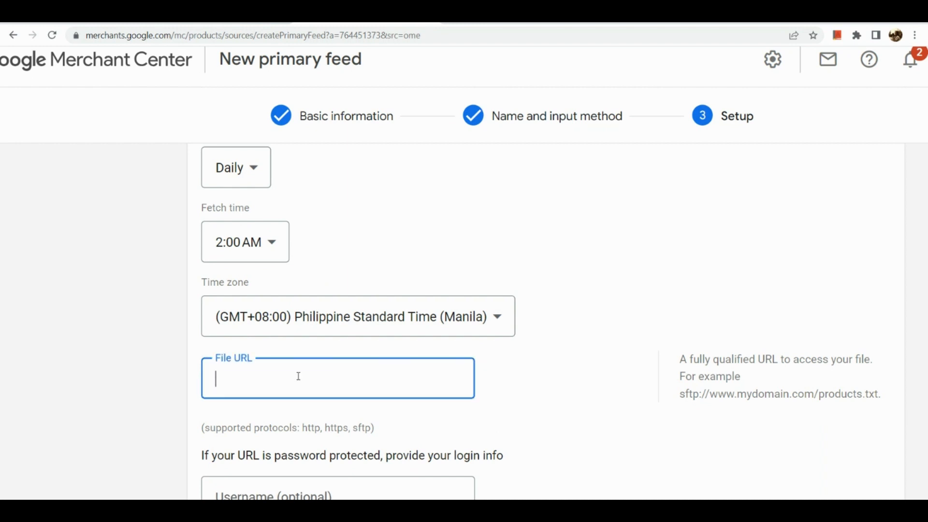
key(ctrl+v)
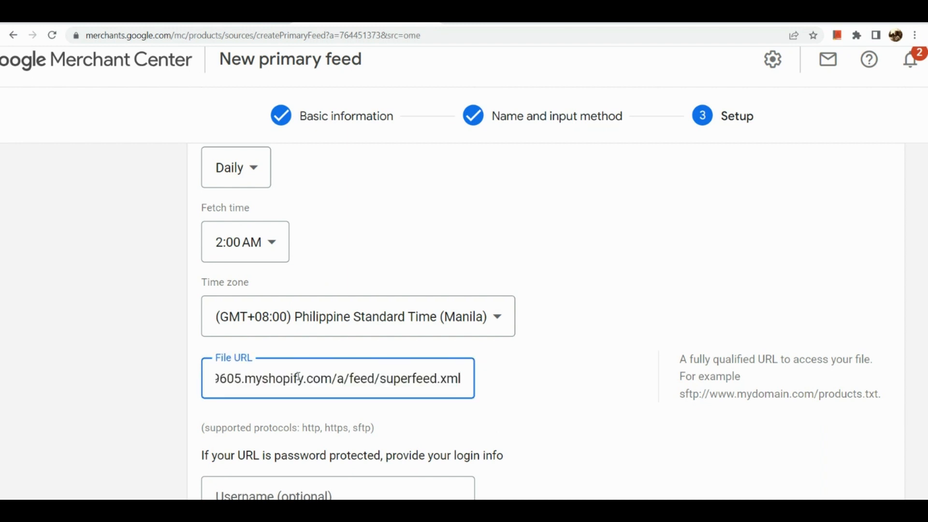
scroll(299, 378, down, 3)
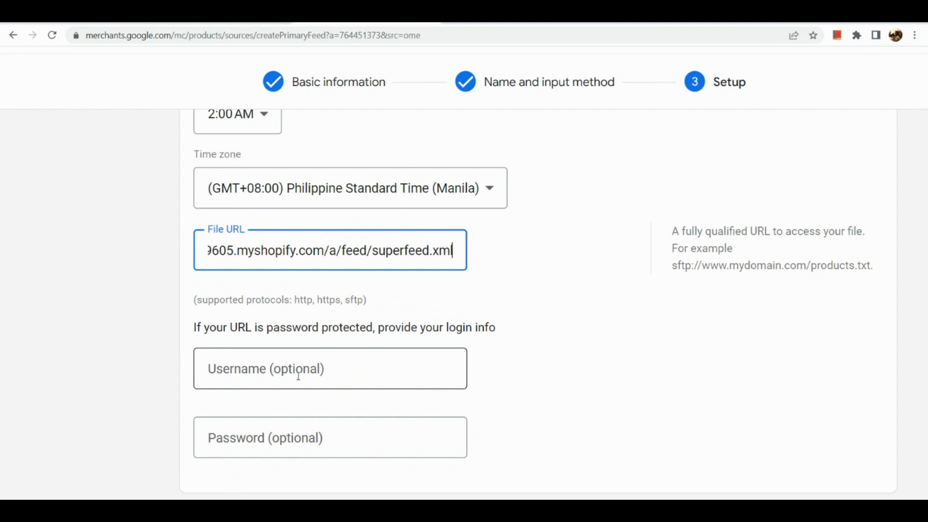
scroll(299, 376, down, 1)
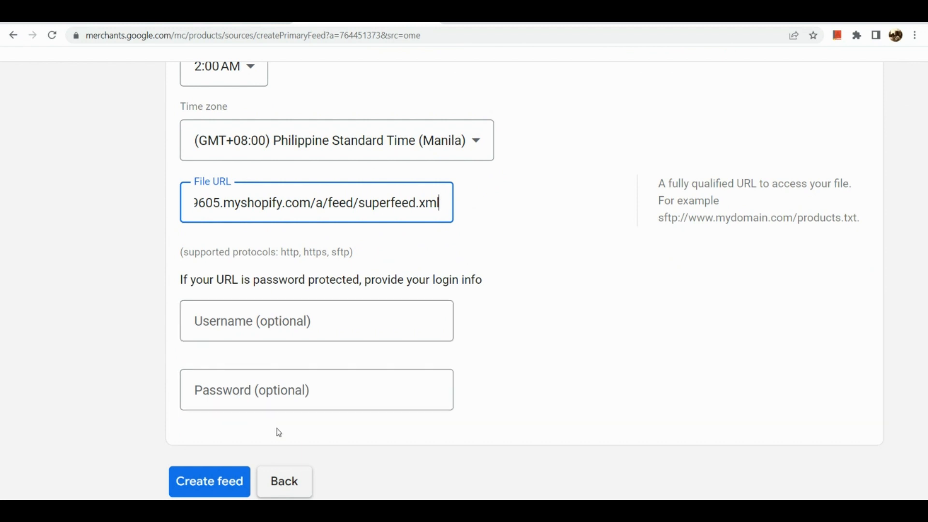
click(243, 475)
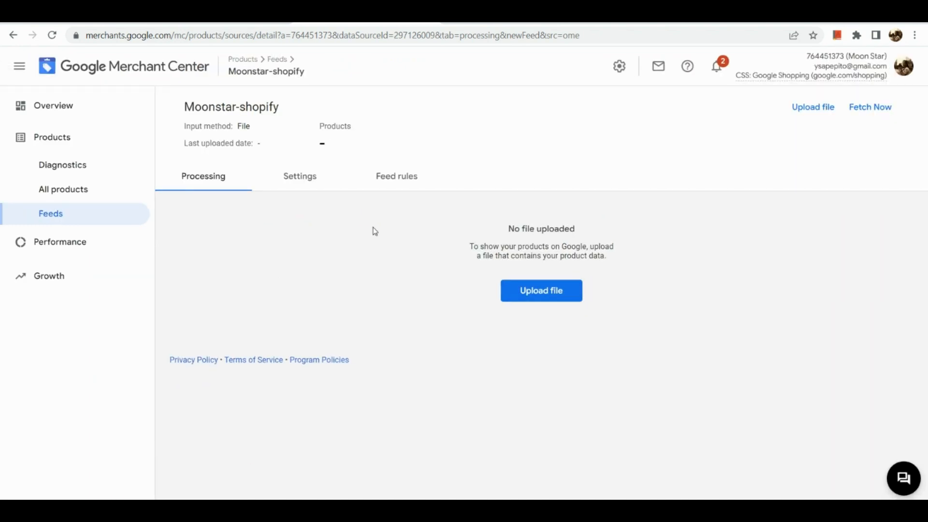
Review the Moonstar-shopify feed's processing status, its country, language and fetch settings, and its feed rules
scroll(506, 243, up, 5)
click(288, 177)
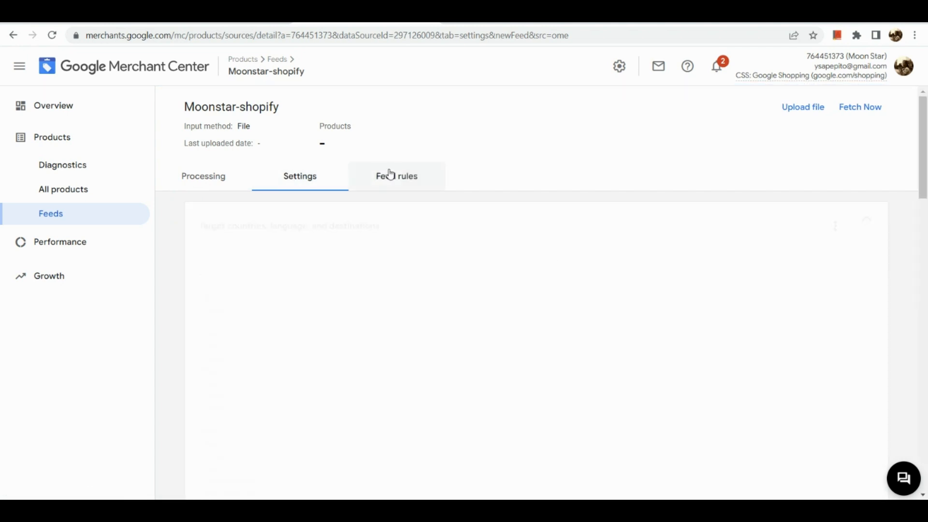
click(389, 175)
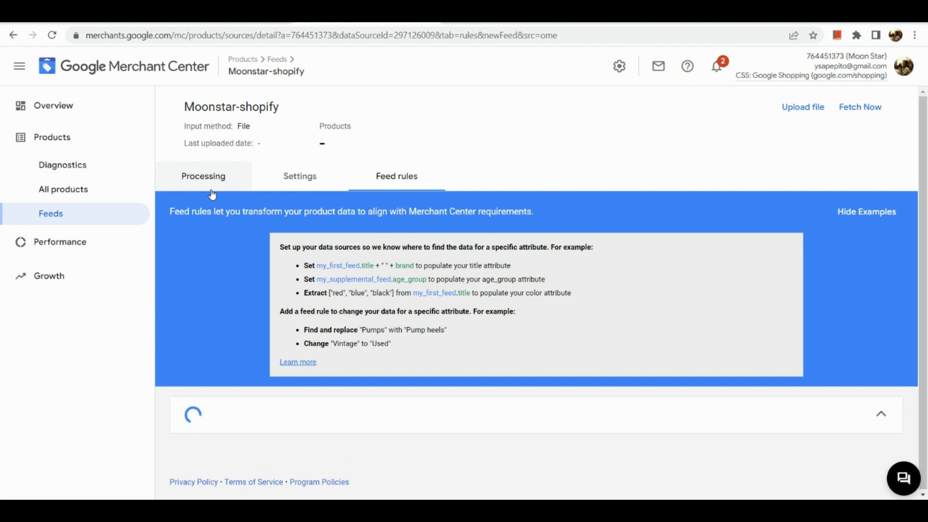
click(212, 191)
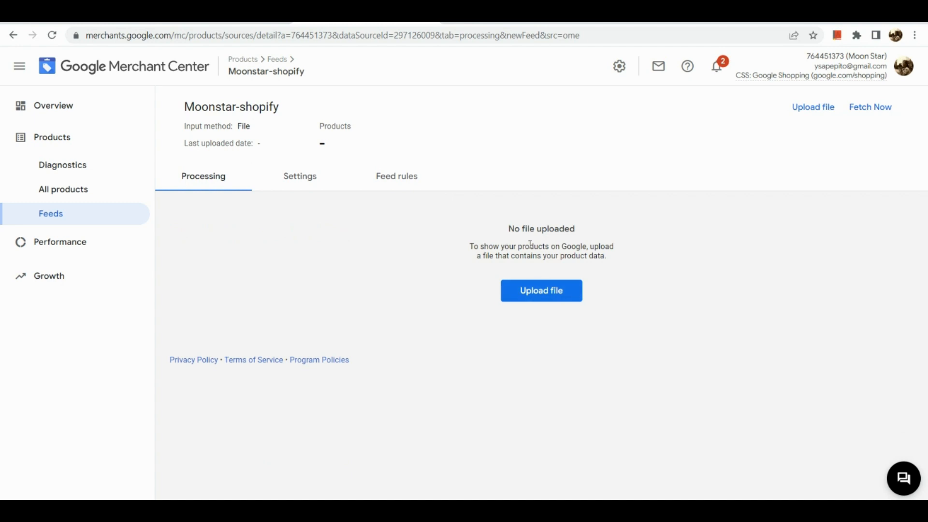
scroll(523, 260, up, 5)
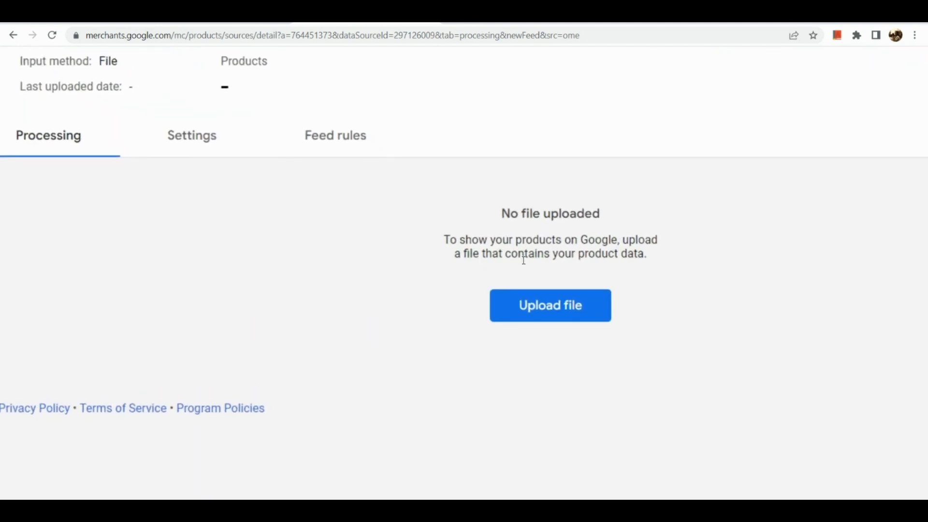
scroll(524, 260, down, 5)
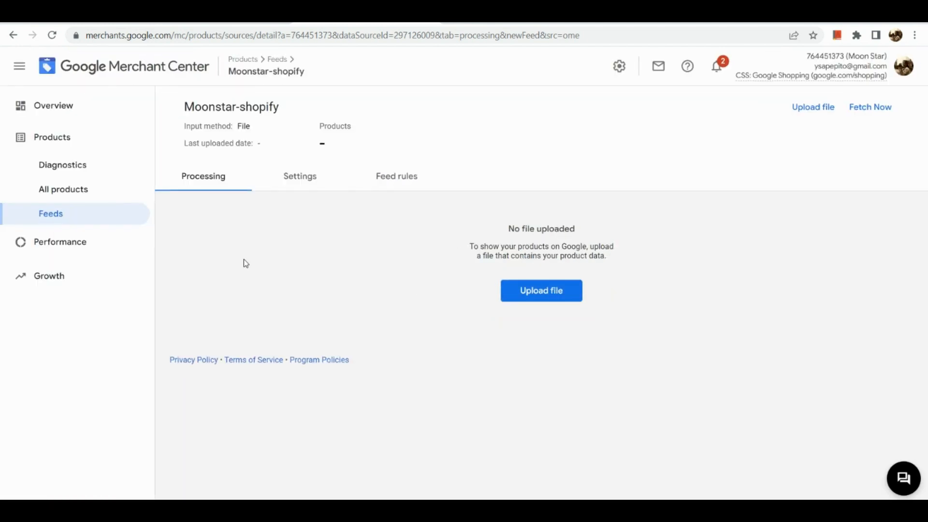
click(282, 180)
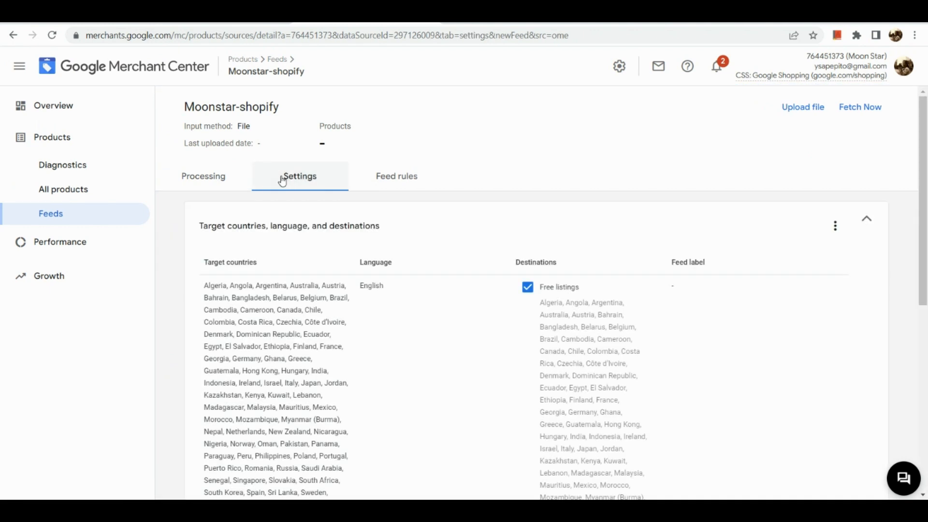
scroll(283, 180, down, 10)
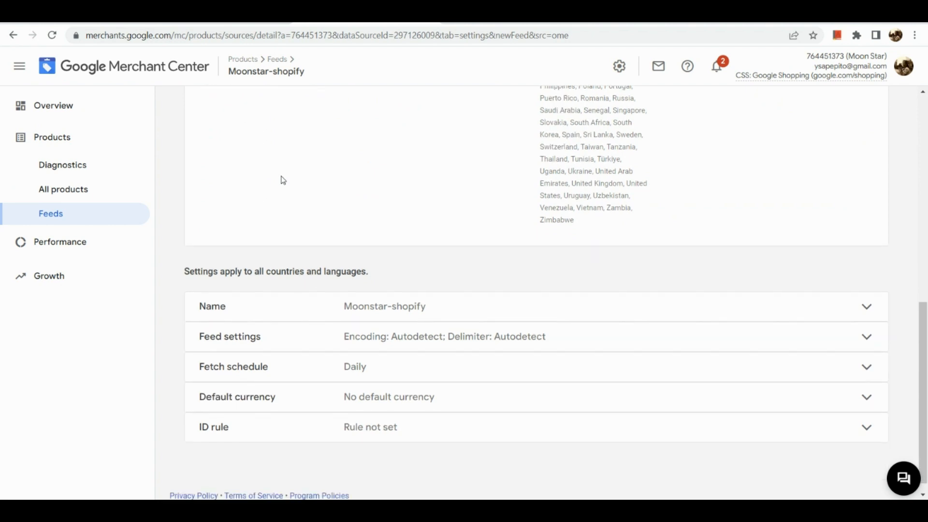
scroll(282, 180, up, 10)
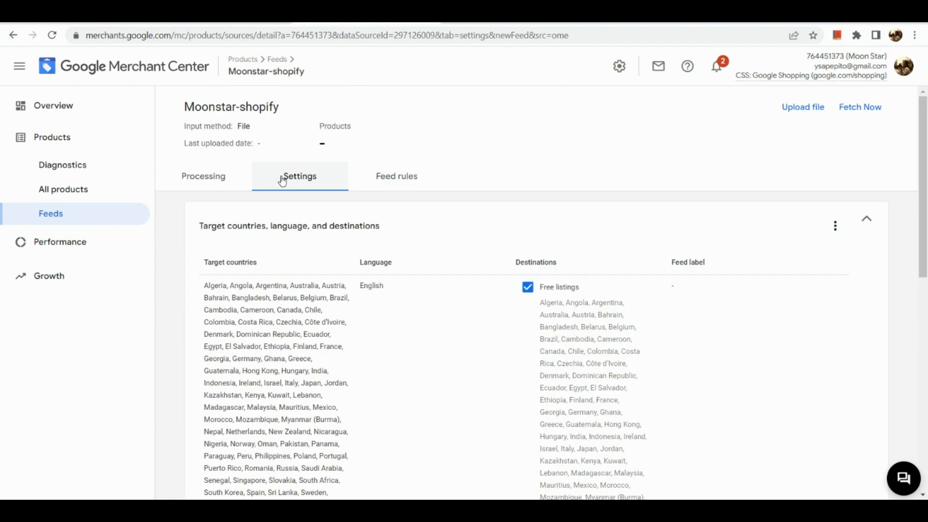
click(403, 174)
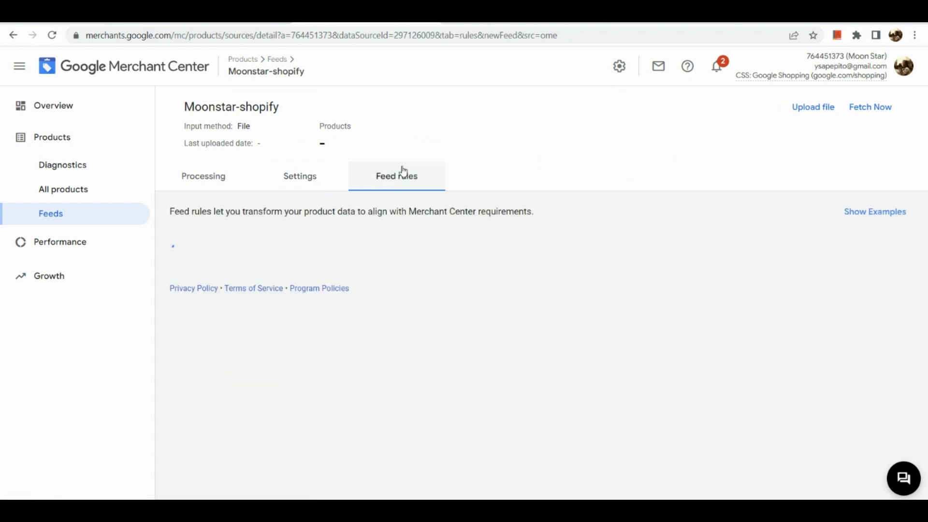